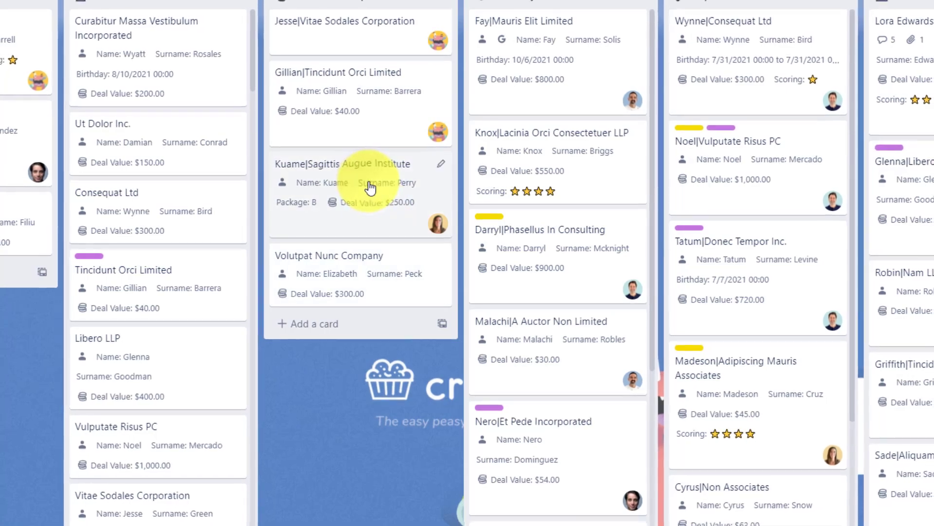
- Open the Kuame lead's Crmble details, then view the dashboard with 36 leads and $21.54k deal value
{"action": "left_click", "coordinate": [370, 186]}
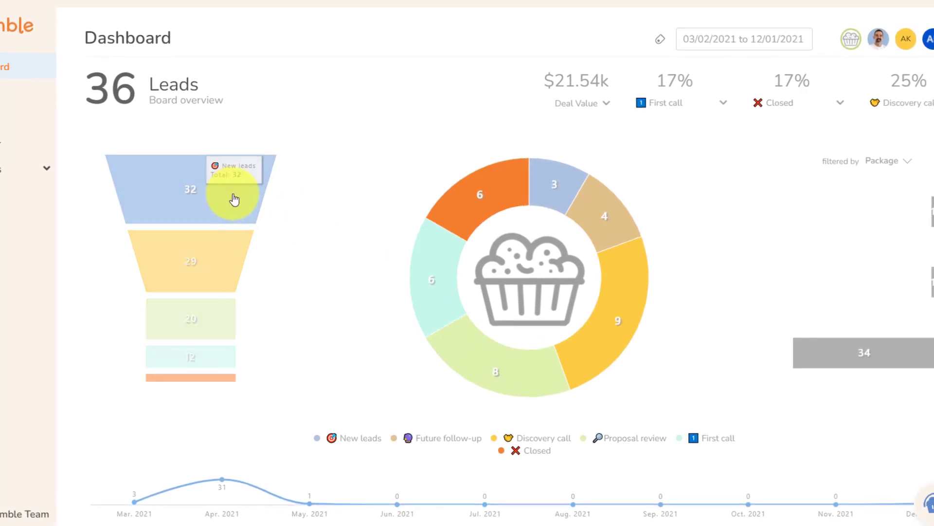
{"action": "mouse_move", "coordinate": [218, 323]}
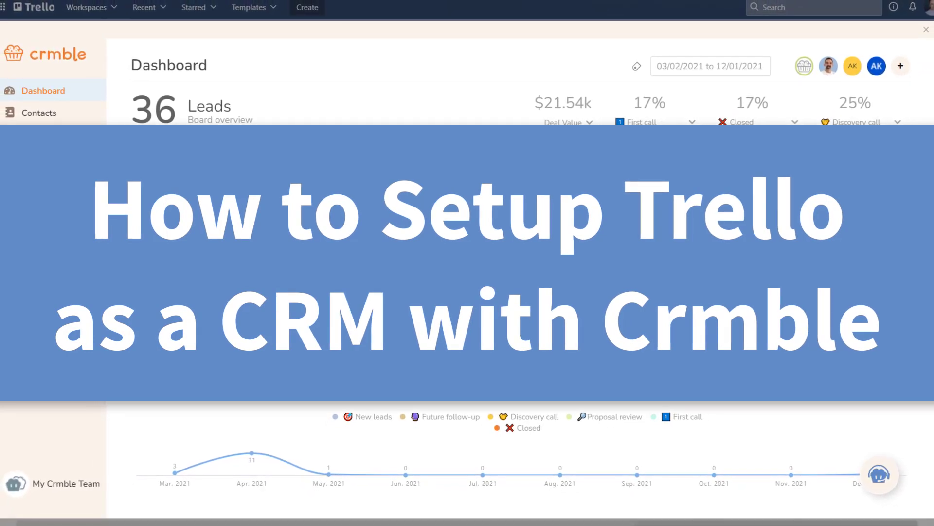
- Disable Crmble on the board, then find it via a 'crm' Power-Ups search and start adding it back
{"action": "left_click", "coordinate": [665, 238]}
{"action": "left_click", "coordinate": [657, 285]}
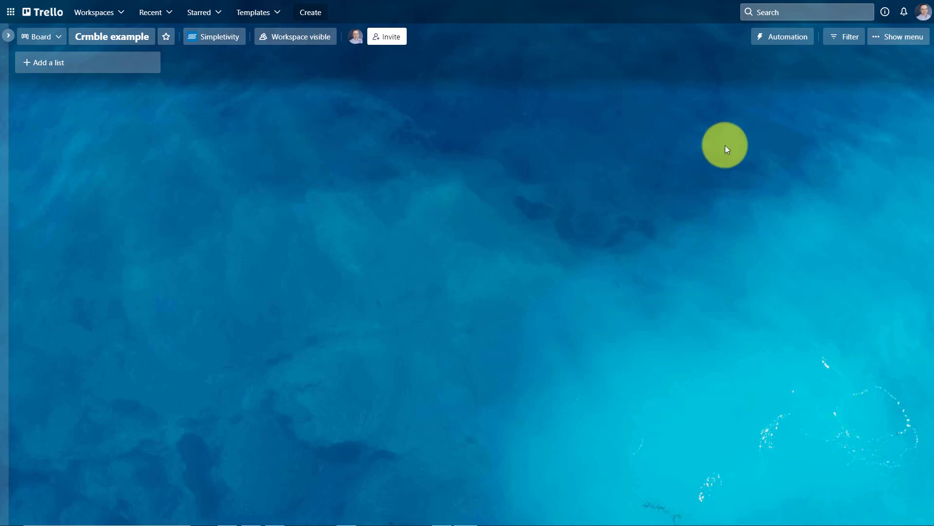
{"action": "left_click", "coordinate": [898, 43]}
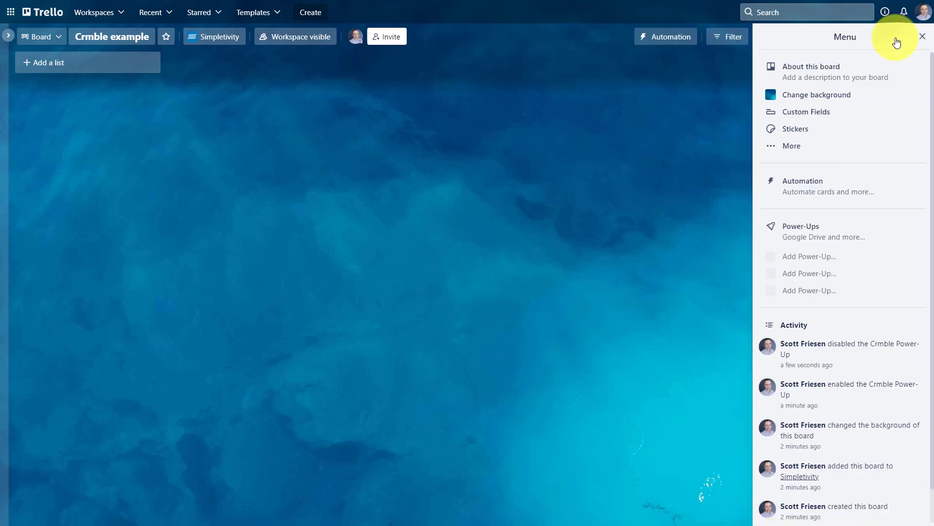
{"action": "left_click", "coordinate": [807, 238]}
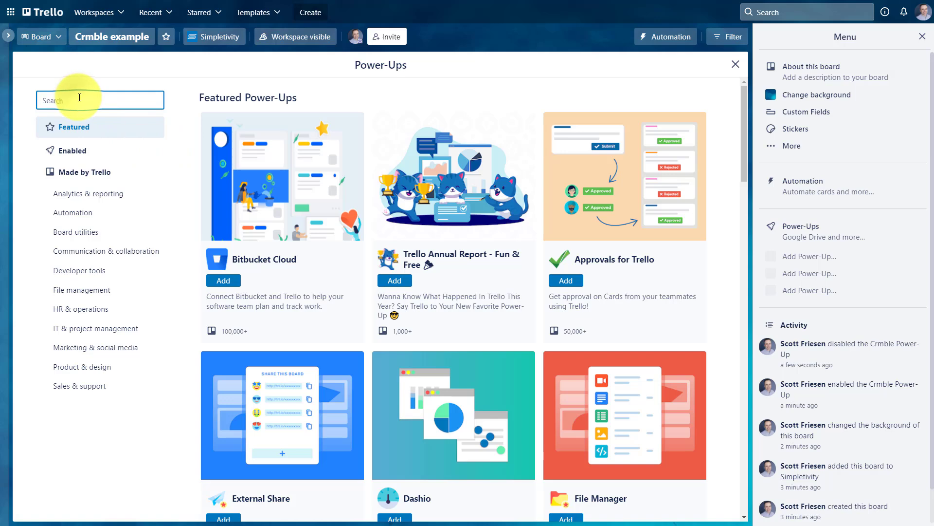
{"action": "type", "text": "crm"}
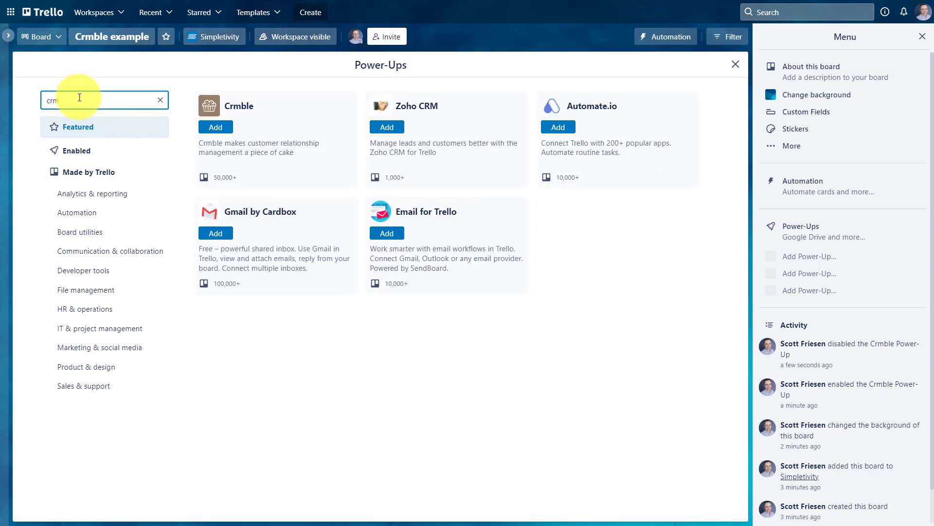
{"action": "left_click", "coordinate": [256, 118]}
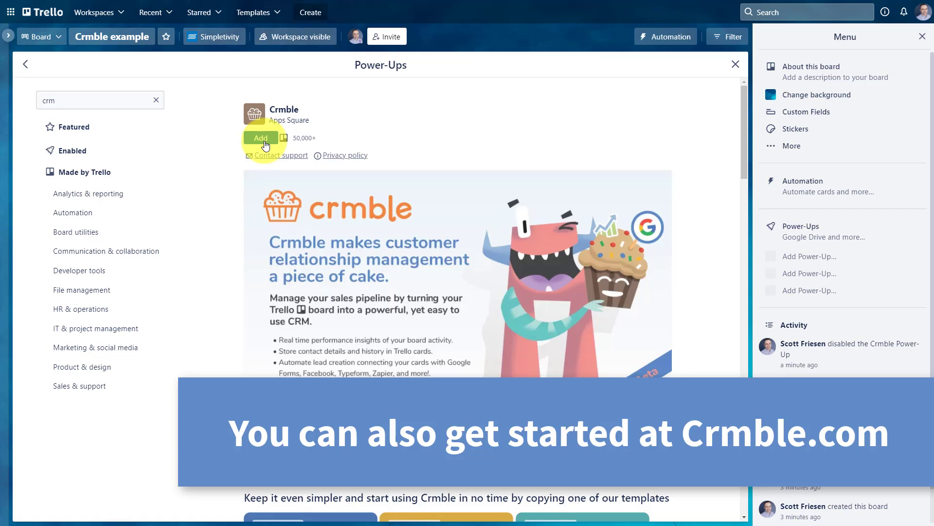
{"action": "left_click", "coordinate": [261, 139]}
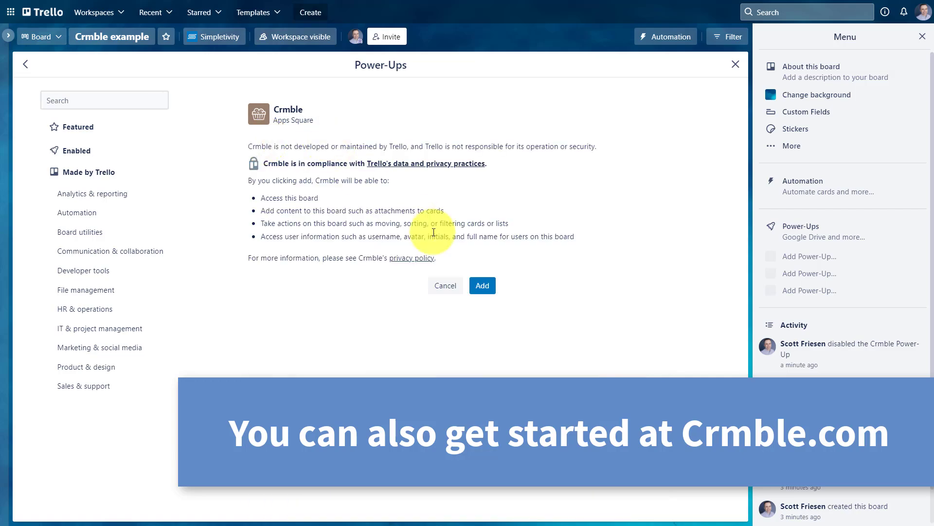
- Grant Crmble access to the board and rename the First call list to 'Follow Up'
{"action": "left_click", "coordinate": [483, 285]}
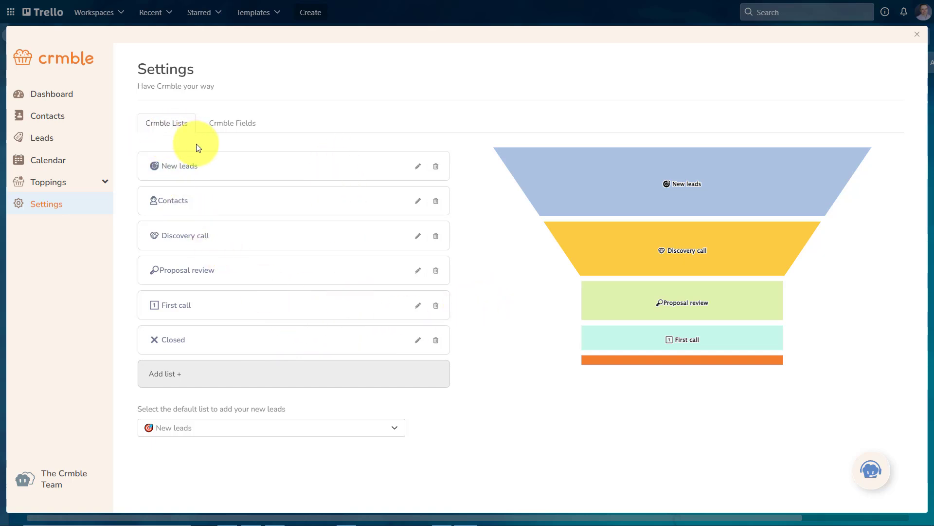
{"action": "left_click", "coordinate": [417, 306]}
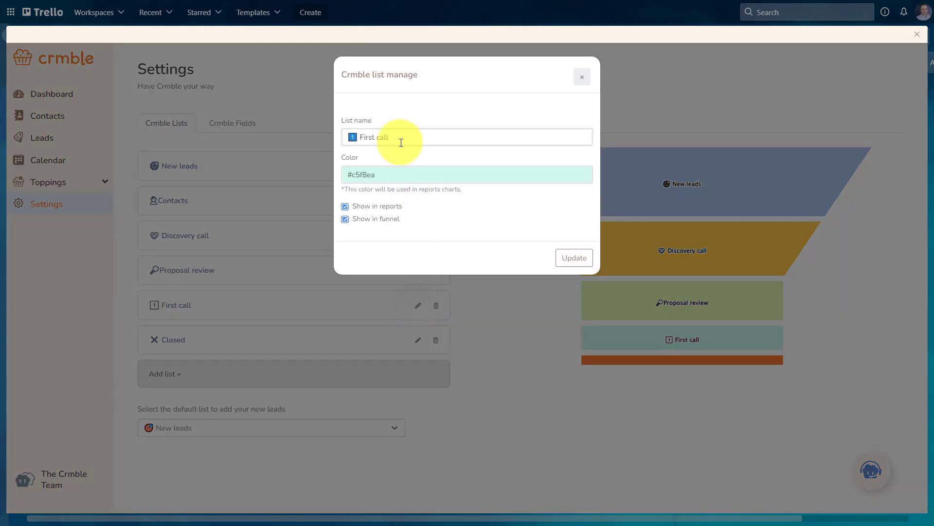
{"action": "left_click", "coordinate": [398, 137]}
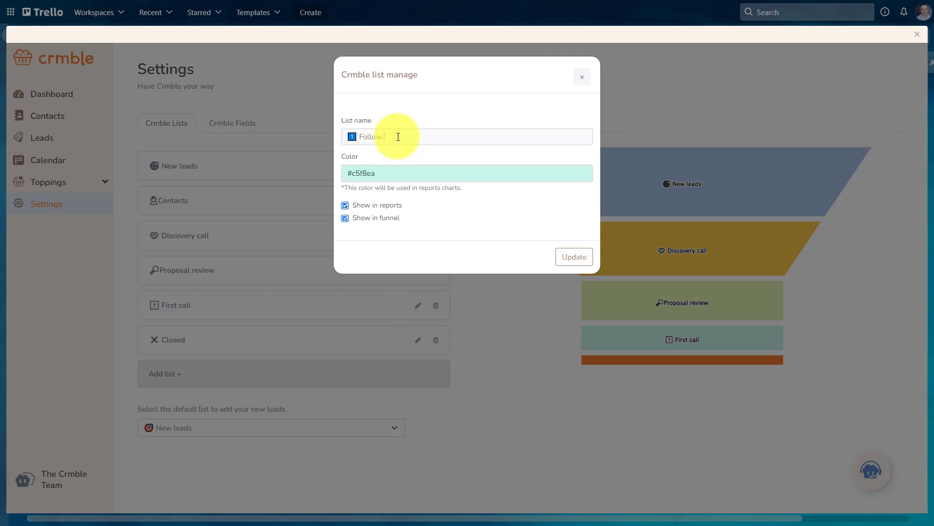
{"action": "type", "text": "Follow Up"}
{"action": "left_click", "coordinate": [570, 257]}
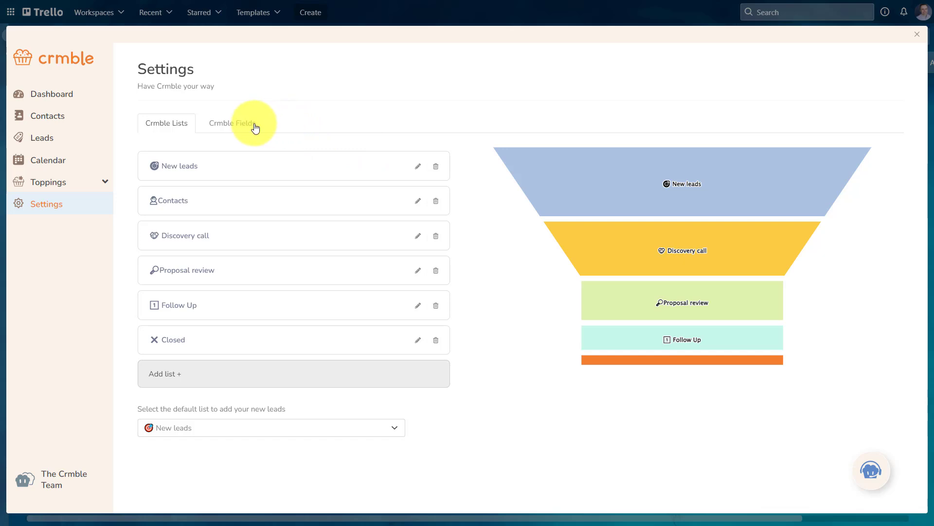
- Review Crmble's Fields tab: nine contact fields and three lead fields, including Source and Deal Value
{"action": "left_click", "coordinate": [233, 127]}
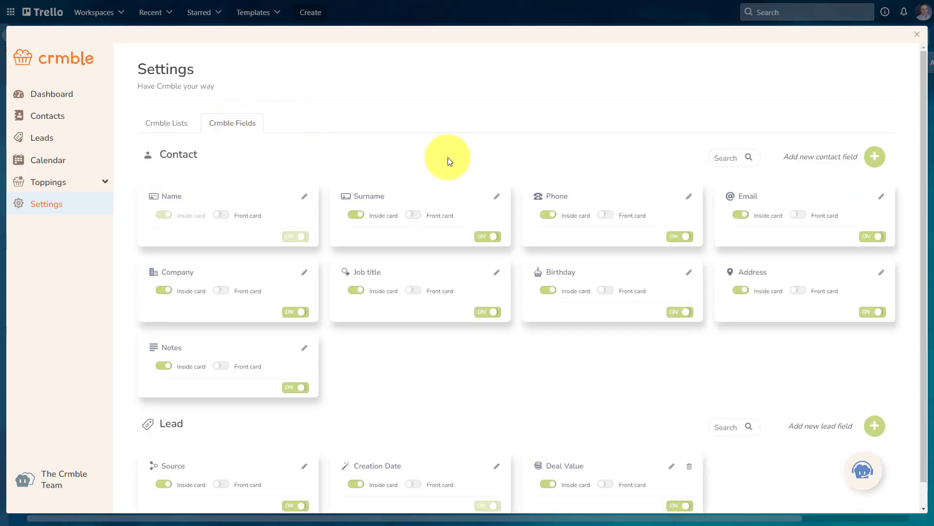
{"action": "scroll", "coordinate": [448, 157], "scroll_direction": "down", "scroll_amount": 1}
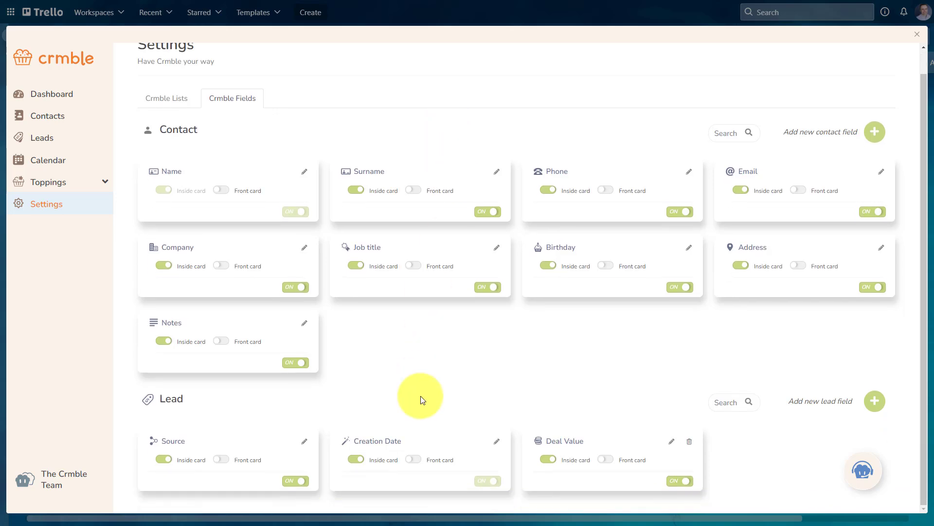
{"action": "scroll", "coordinate": [435, 407], "scroll_direction": "up", "scroll_amount": 1}
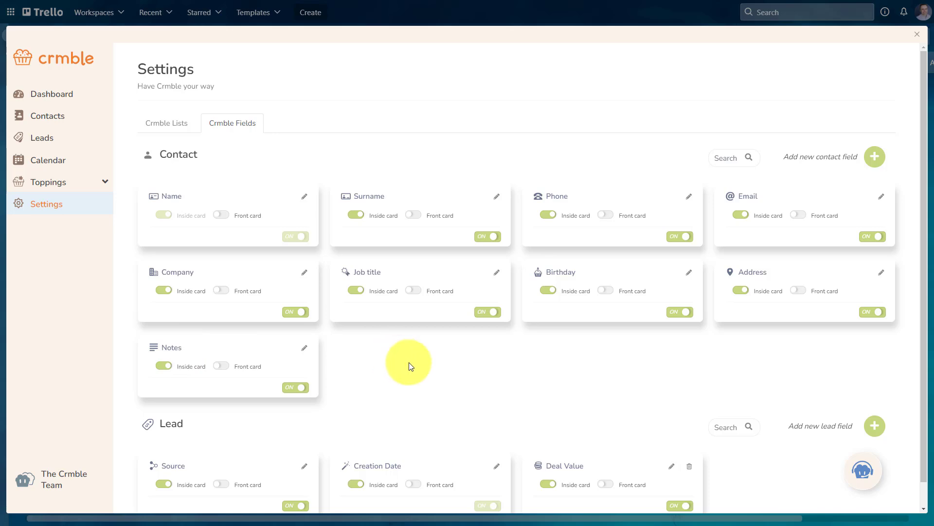
{"action": "scroll", "coordinate": [352, 395], "scroll_direction": "down", "scroll_amount": 1}
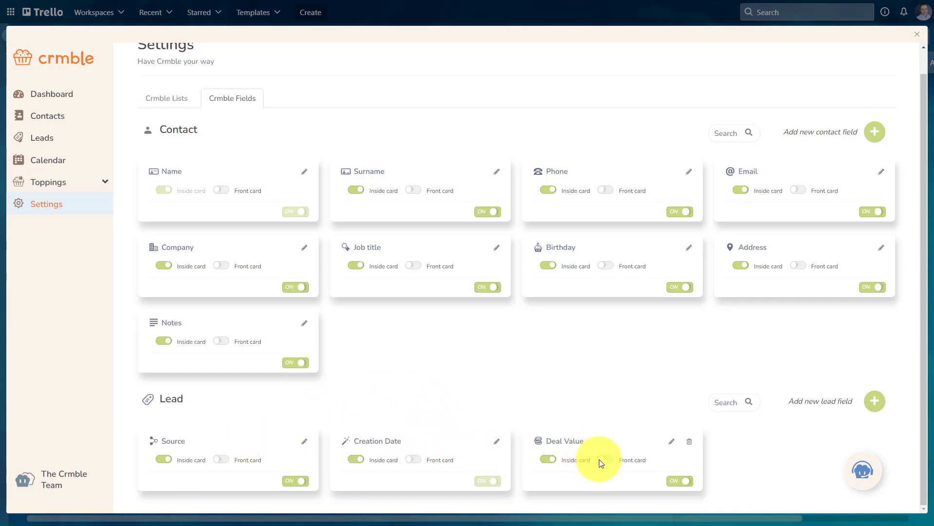
{"action": "scroll", "coordinate": [602, 463], "scroll_direction": "up", "scroll_amount": 1}
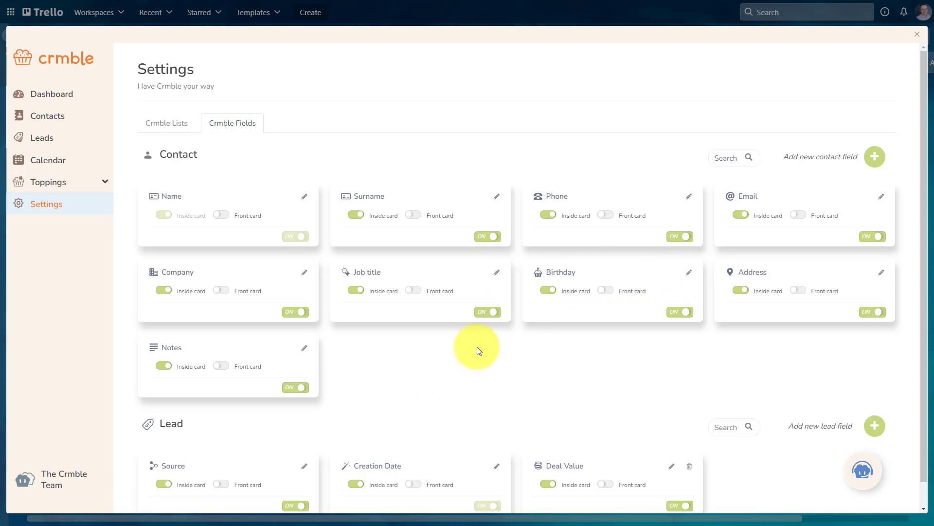
- Switch off Job title, show Name and Surname on card fronts, and hide Birthday inside cards
{"action": "left_click", "coordinate": [488, 312]}
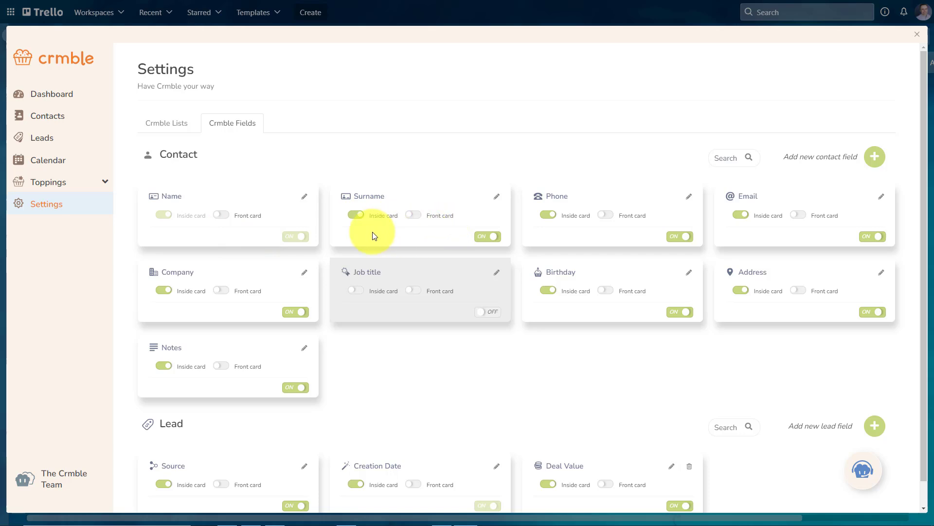
{"action": "left_click", "coordinate": [221, 214]}
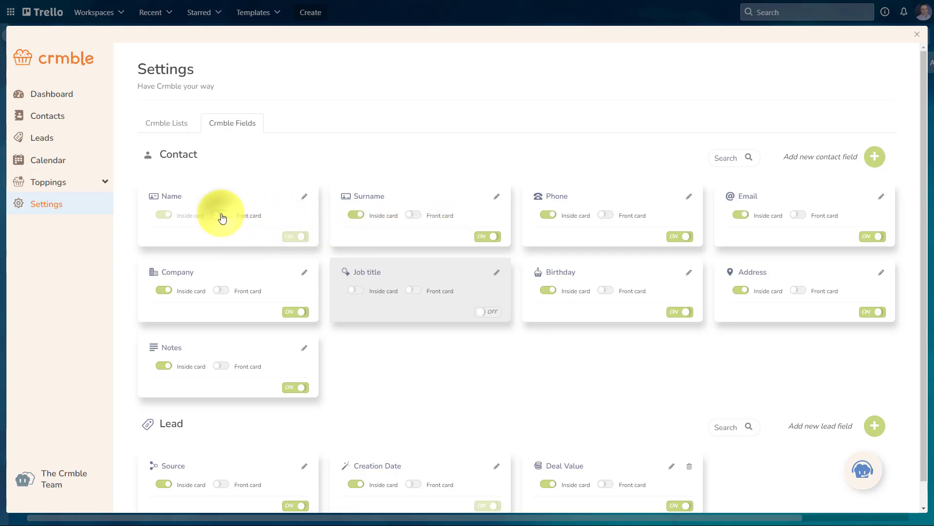
{"action": "left_click", "coordinate": [414, 215]}
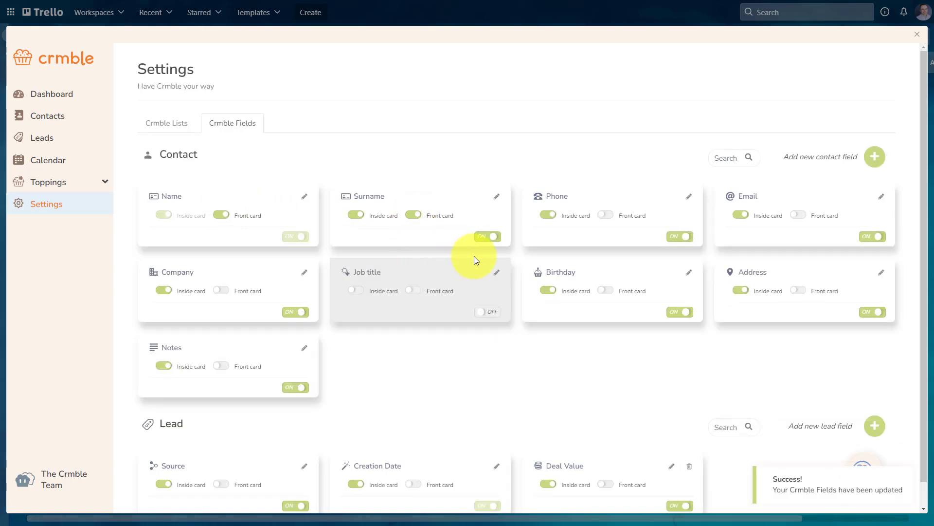
{"action": "left_click", "coordinate": [549, 291]}
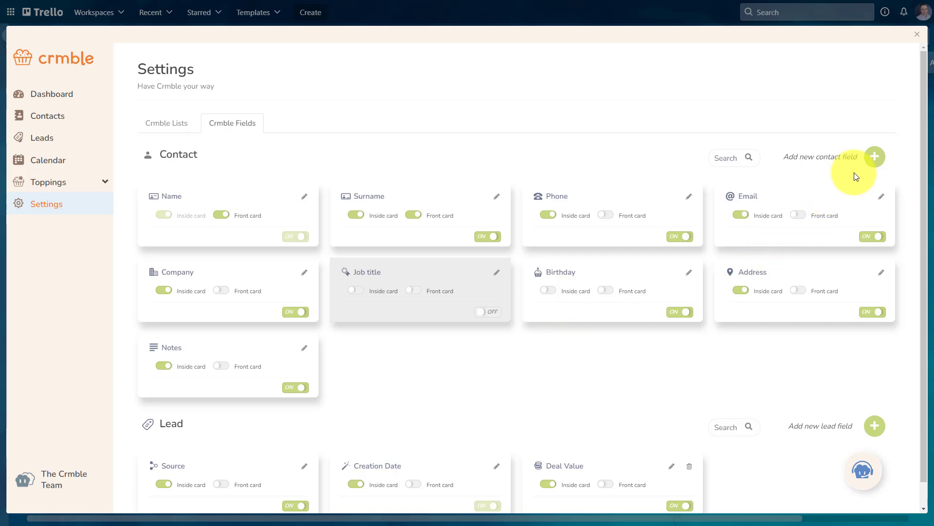
- Look at the new contact field's type options without adding one, then close Crmble settings
{"action": "left_click", "coordinate": [875, 157]}
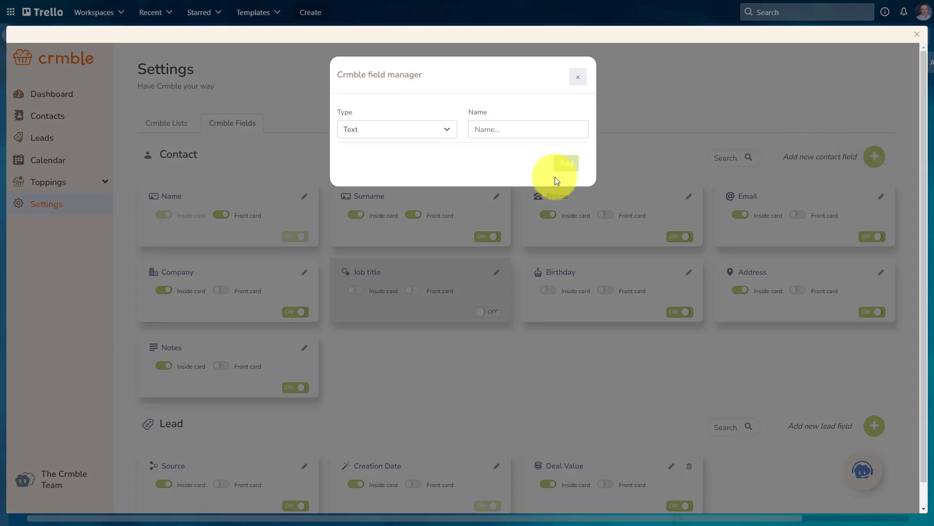
{"action": "left_click", "coordinate": [448, 128]}
{"action": "left_click", "coordinate": [480, 162]}
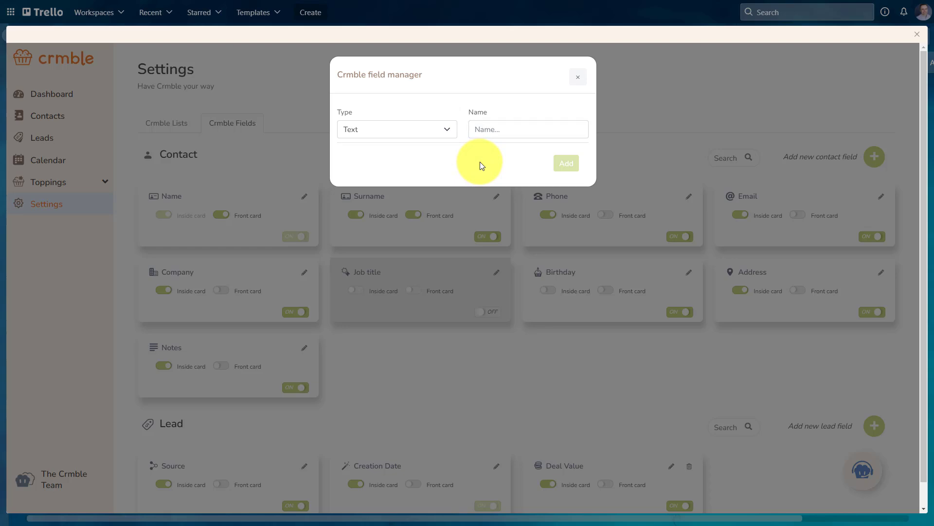
{"action": "left_click", "coordinate": [579, 78]}
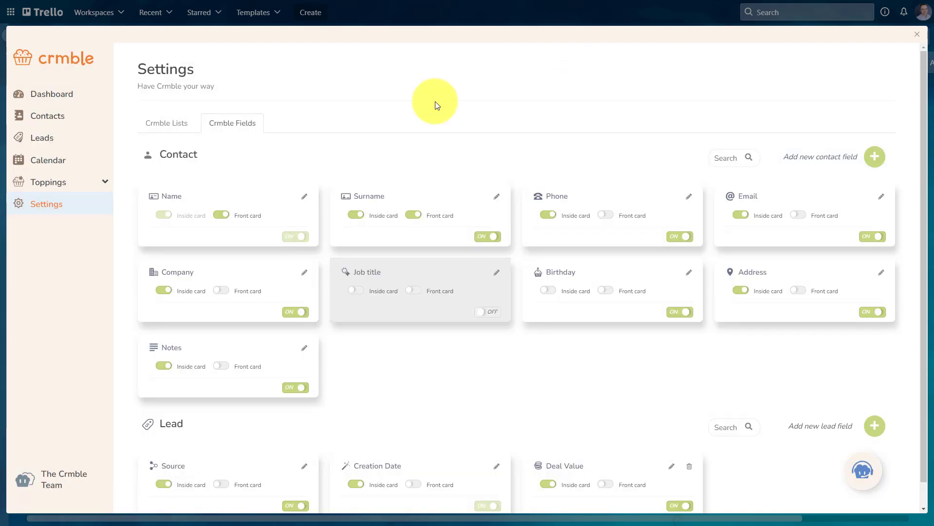
{"action": "left_click", "coordinate": [916, 35]}
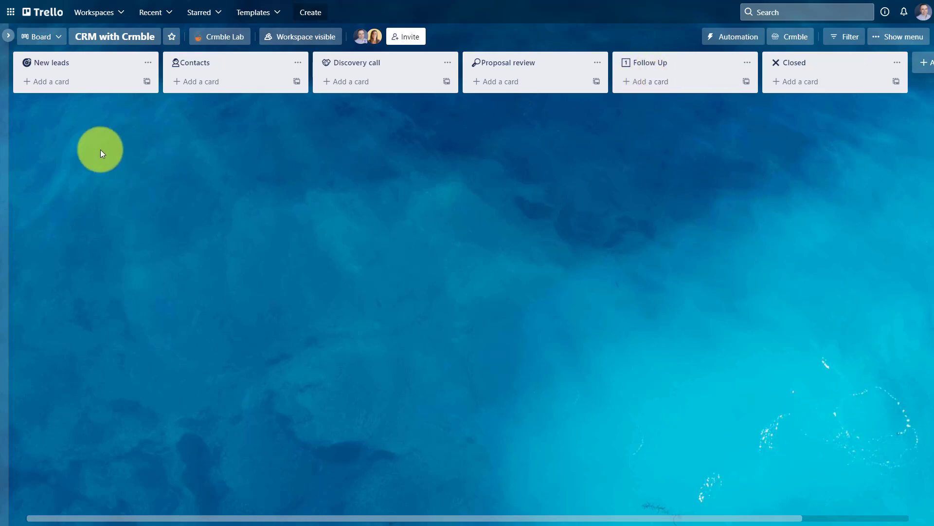
- Create a 'Big Deal with a lot of money!' card in New leads and open its Crmble section
{"action": "left_click", "coordinate": [54, 81]}
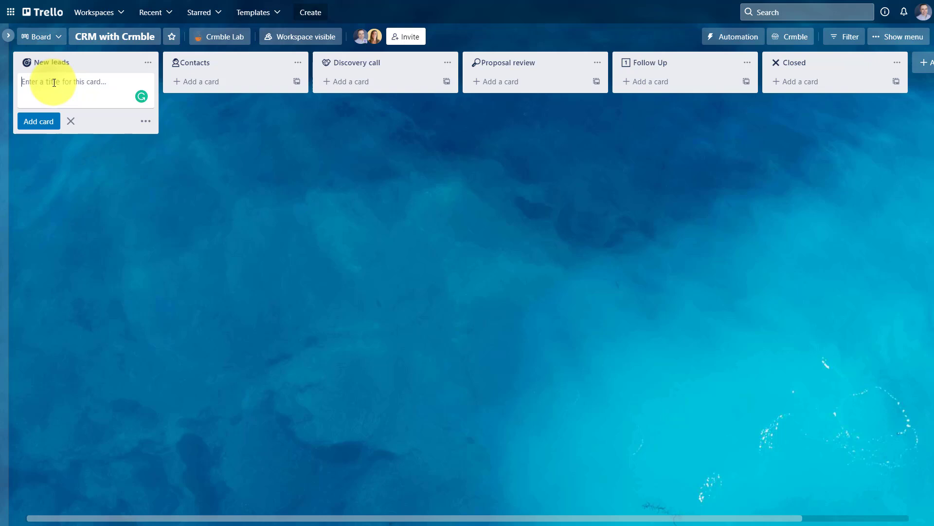
{"action": "type", "text": "Big Deal with a lot of money!"}
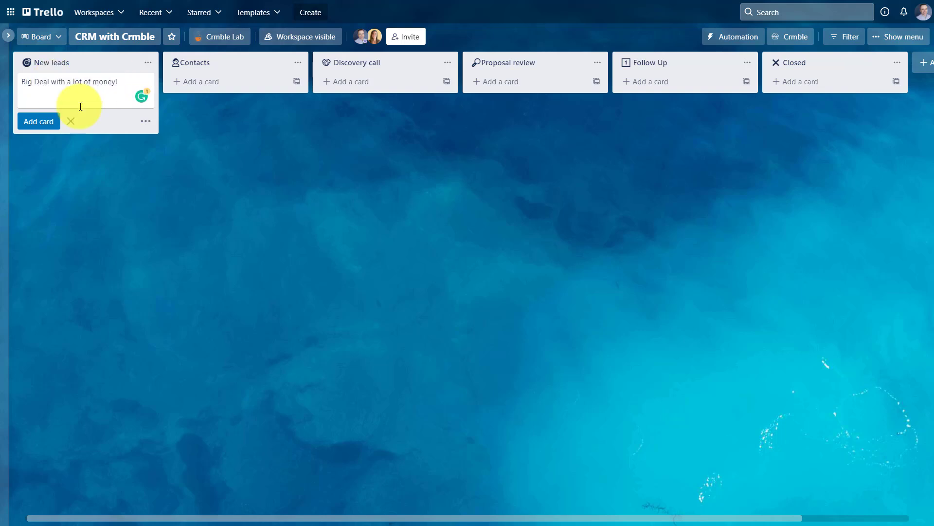
{"action": "left_click", "coordinate": [41, 120]}
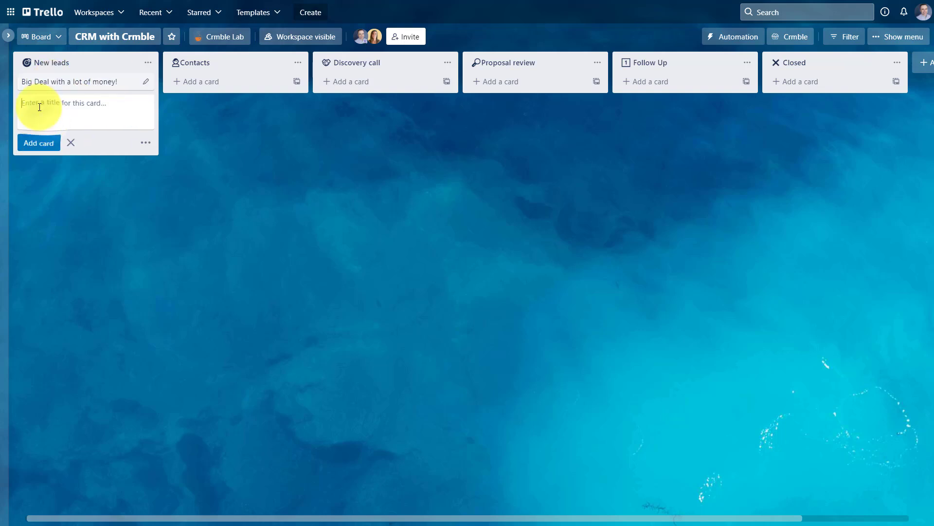
{"action": "left_click", "coordinate": [61, 83]}
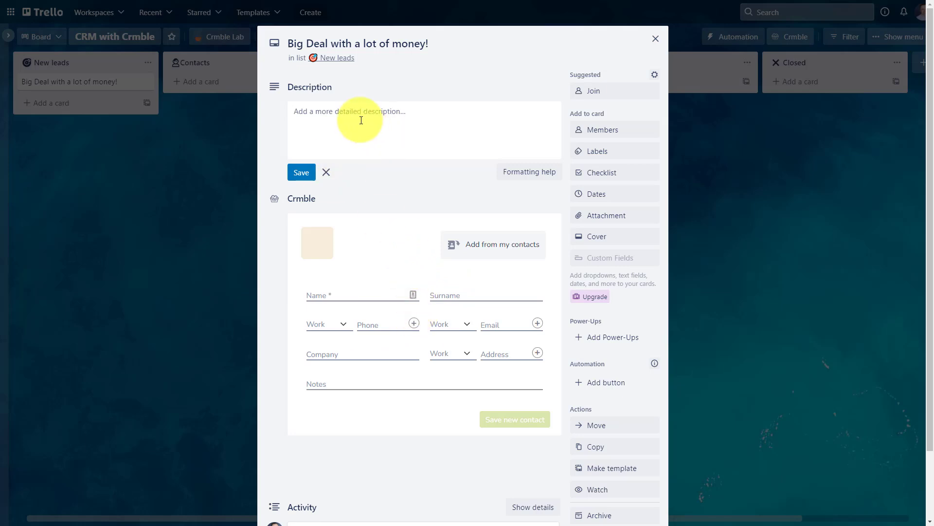
{"action": "scroll", "coordinate": [417, 194], "scroll_direction": "down", "scroll_amount": 2}
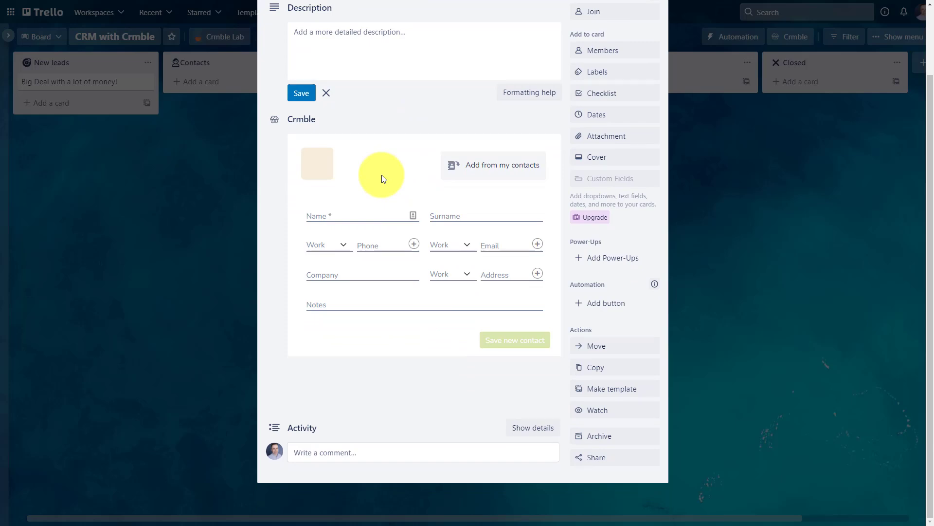
- Enter the contact's first name, surname, phone number and email address in the Crmble form
{"action": "left_click", "coordinate": [348, 214]}
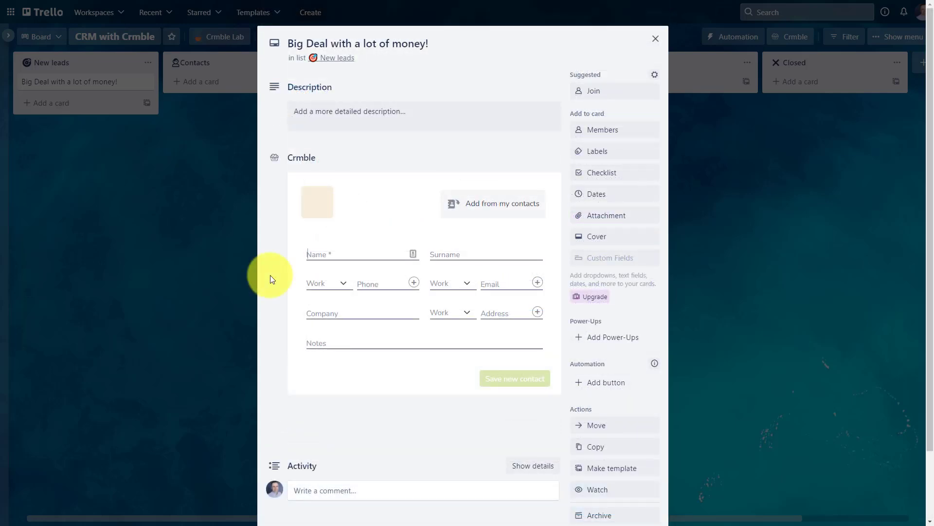
{"action": "type", "text": "Jane"}
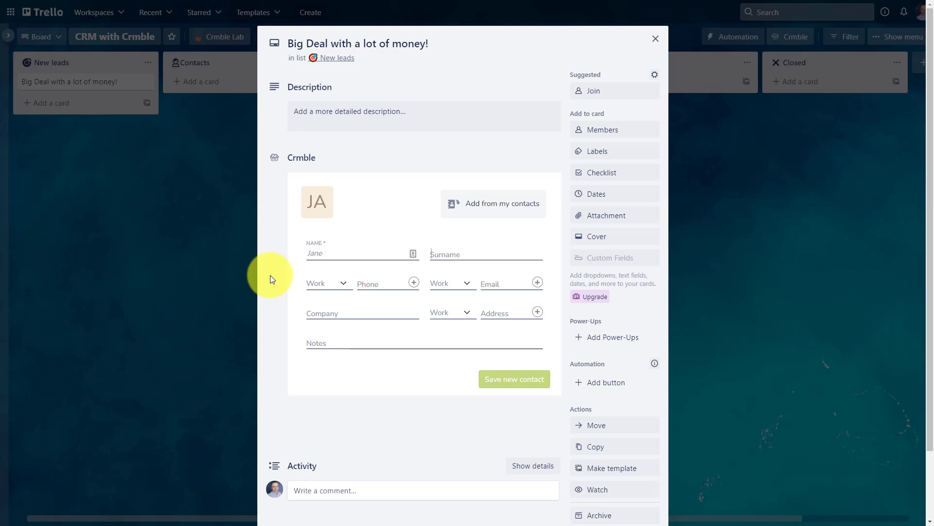
{"action": "key", "text": "Tab"}
{"action": "type", "text": "Doe"}
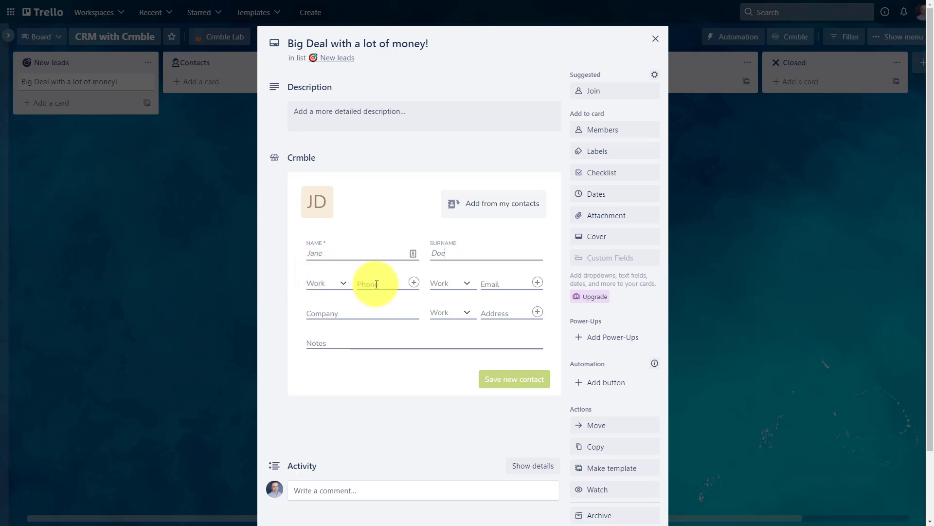
{"action": "left_click", "coordinate": [377, 284]}
{"action": "type", "text": "5554321111"}
{"action": "left_click", "coordinate": [498, 285]}
{"action": "type", "text": "jd"}
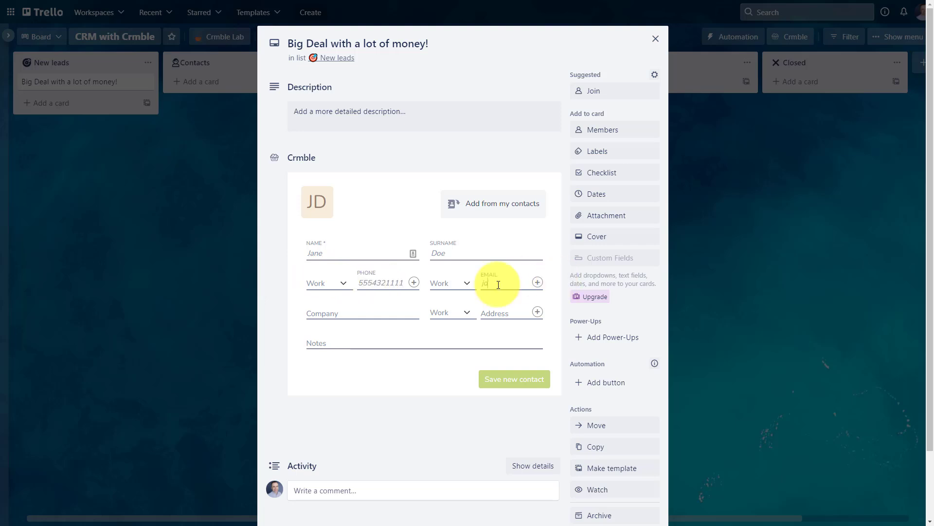
{"action": "type", "text": "oe@email.com"}
- Add the note 'Had a great conversation at the conference.' and save the new contact
{"action": "left_click", "coordinate": [360, 342]}
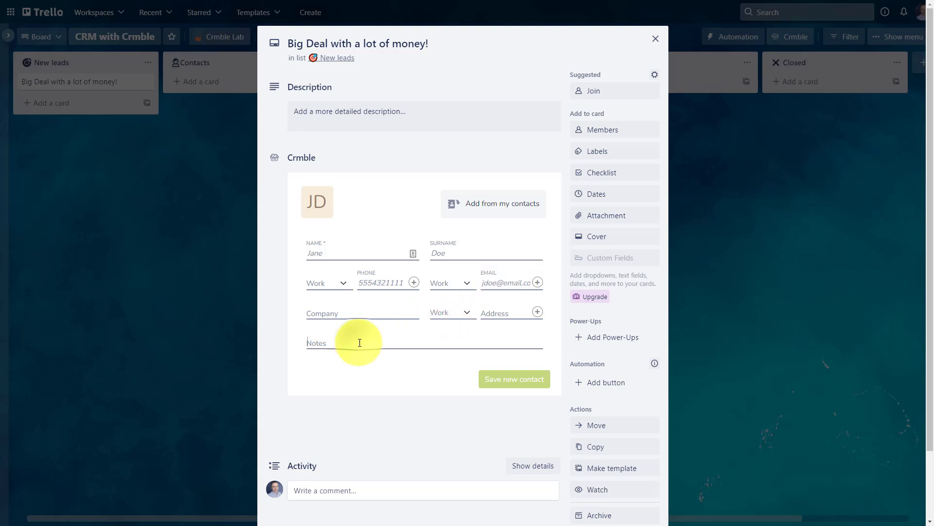
{"action": "type", "text": "Had a "}
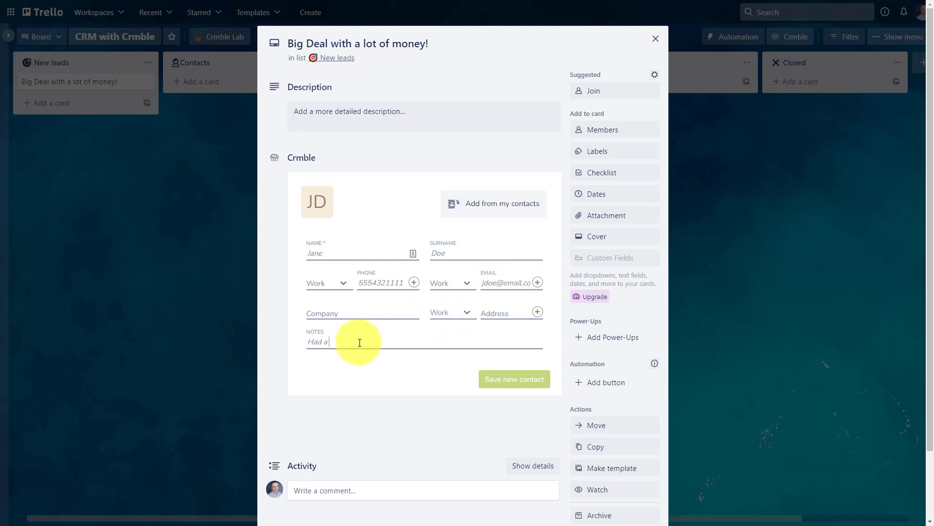
{"action": "type", "text": "great conversation at the conference."}
{"action": "left_click", "coordinate": [516, 382]}
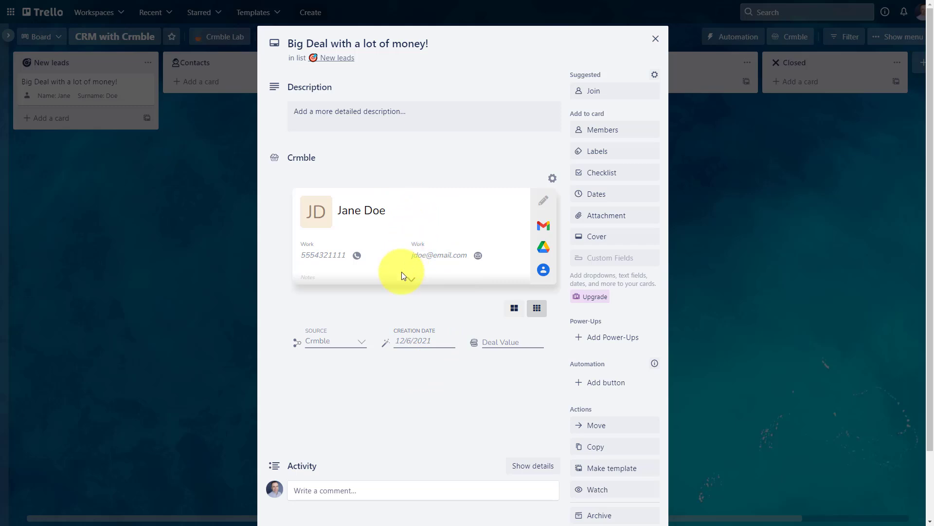
- Set the lead's Source to Other and its Deal Value to 1500
{"action": "left_click", "coordinate": [361, 345]}
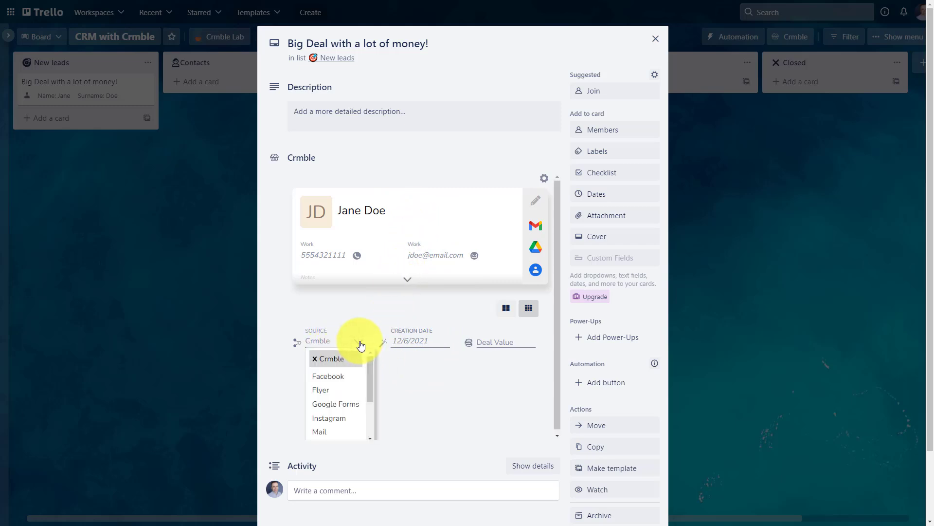
{"action": "left_click_drag", "start_coordinate": [370, 370], "coordinate": [375, 419]}
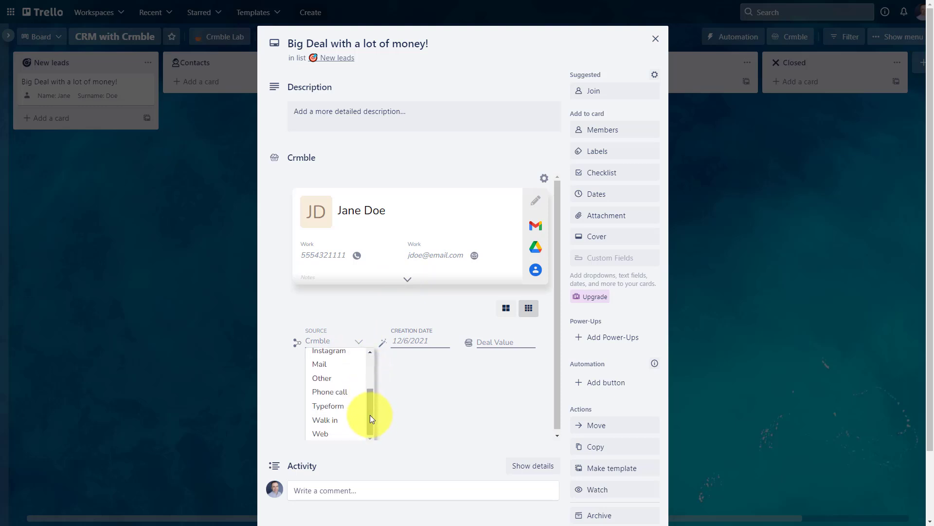
{"action": "left_click", "coordinate": [321, 378]}
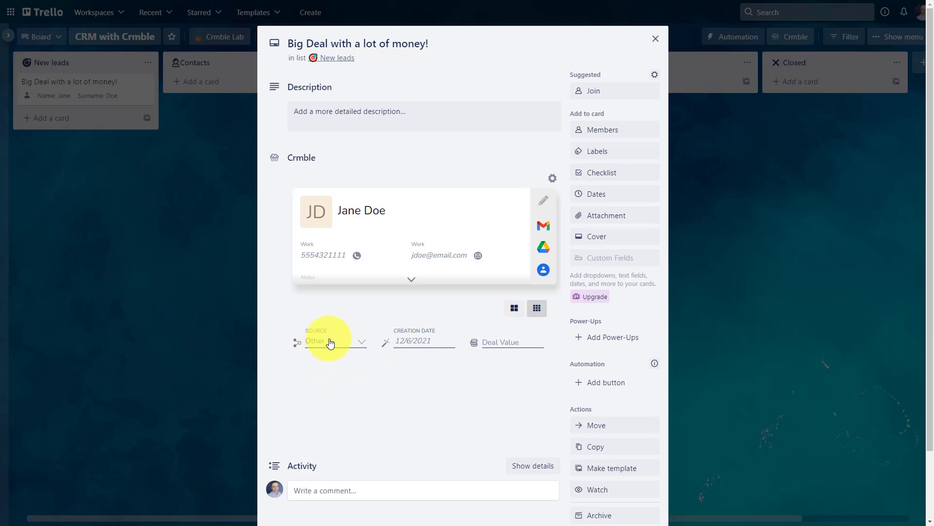
{"action": "left_click", "coordinate": [505, 342]}
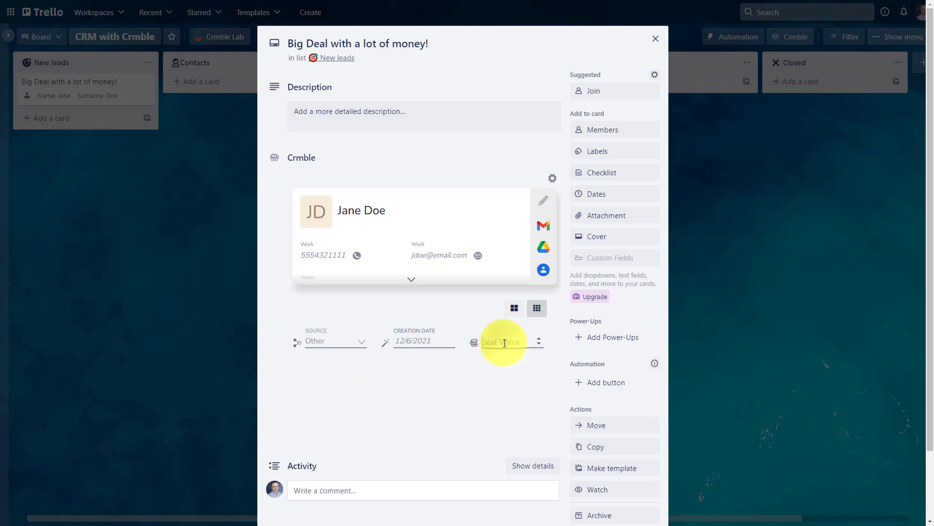
{"action": "type", "text": "1500"}
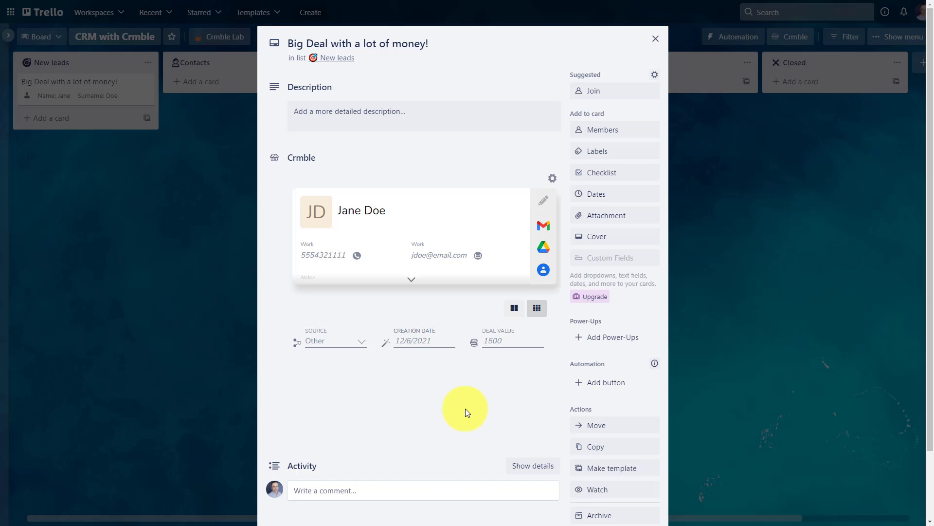
{"action": "left_click", "coordinate": [656, 40]}
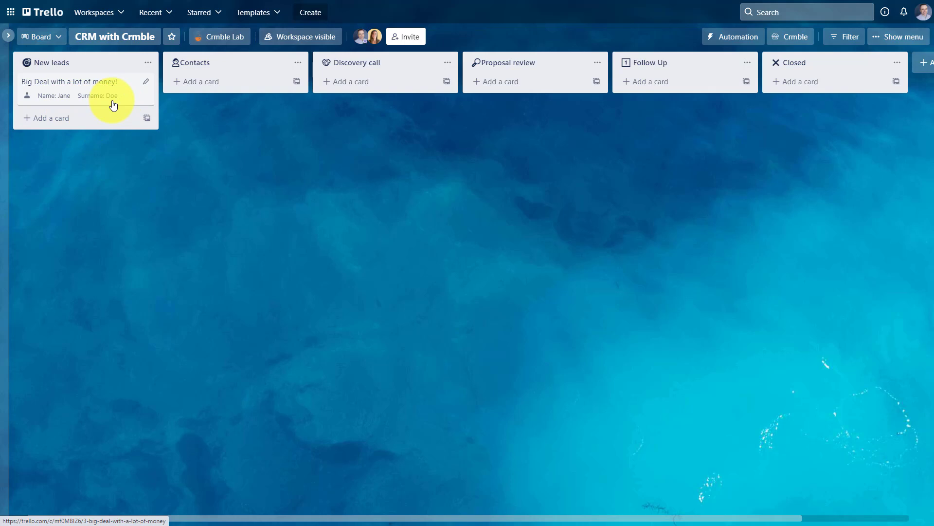
{"action": "left_click", "coordinate": [91, 86]}
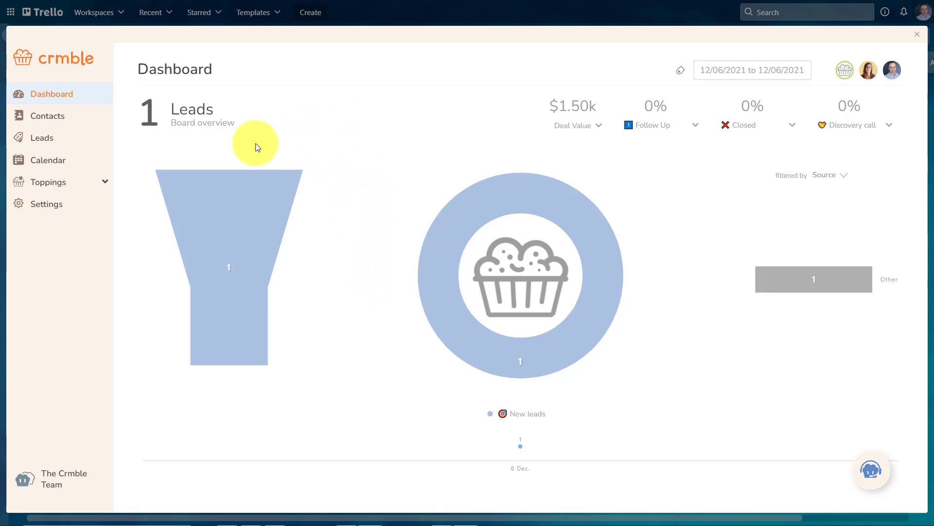
- Show Crmble's Leads table with the single lead, its source Other and conference note
{"action": "left_click", "coordinate": [34, 142]}
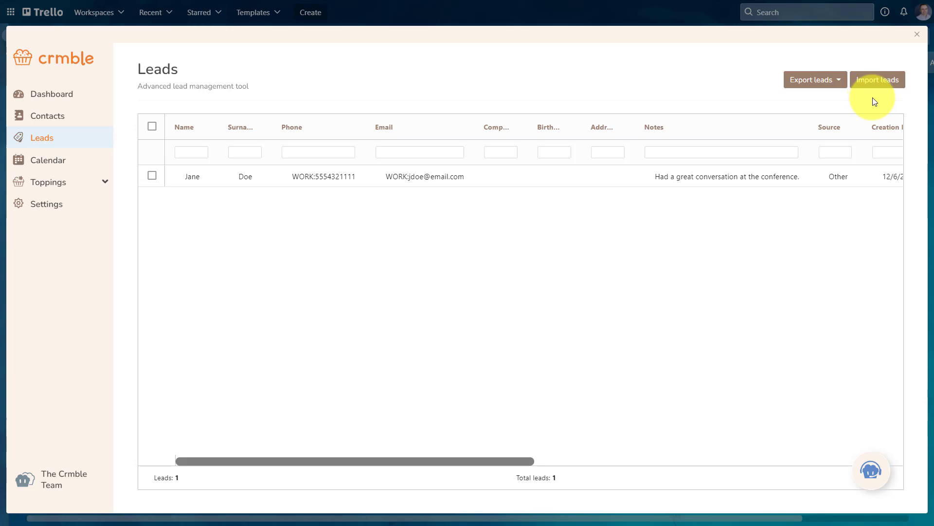
- Start a Crmble leads import from the file Leads Data Import 30 1 (1).csv
{"action": "left_click", "coordinate": [874, 83]}
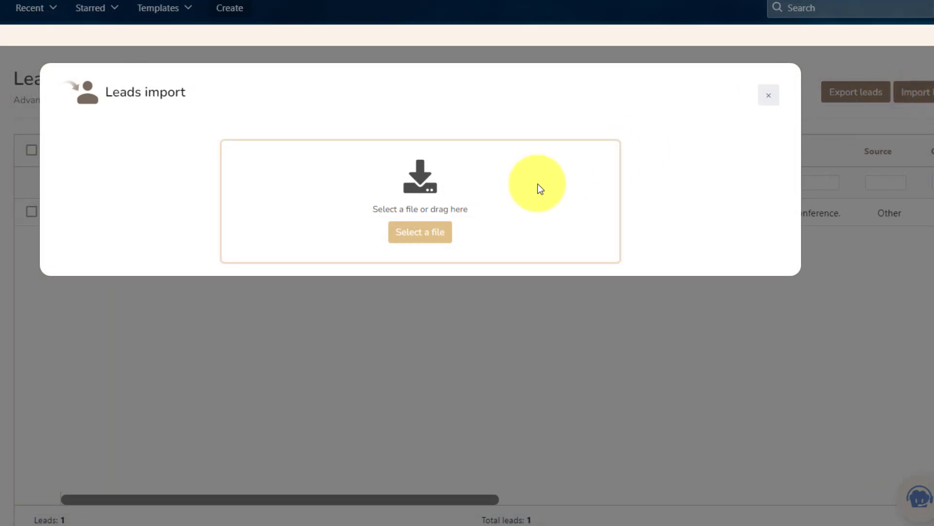
{"action": "left_click", "coordinate": [431, 233]}
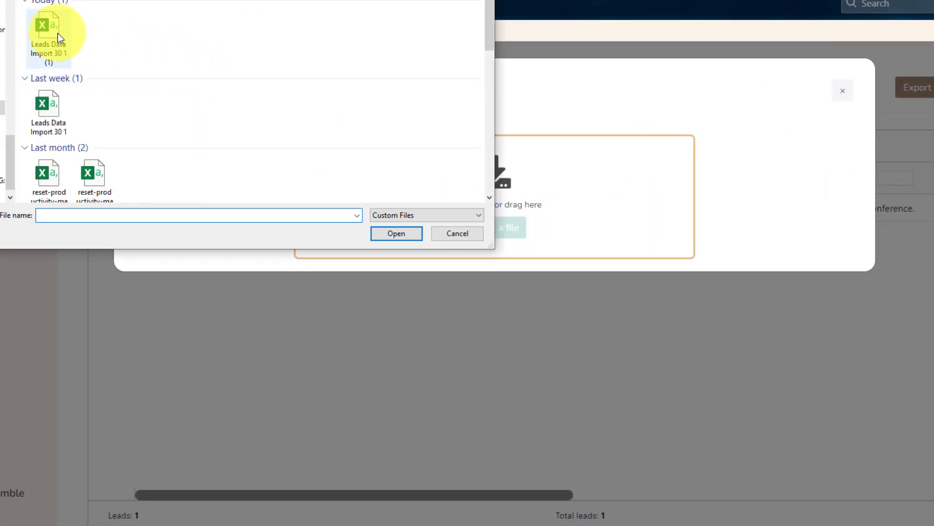
{"action": "double_click", "coordinate": [45, 27]}
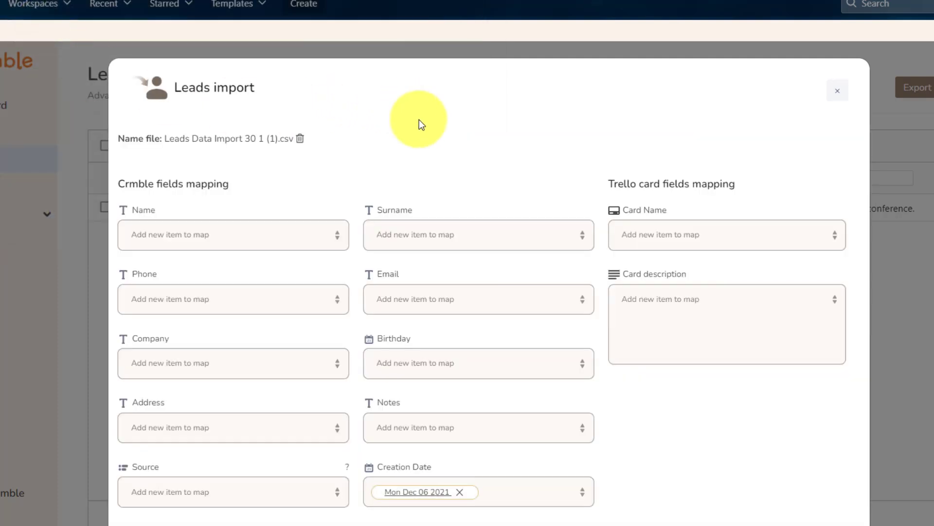
{"action": "scroll", "coordinate": [438, 125], "scroll_direction": "down", "scroll_amount": 2}
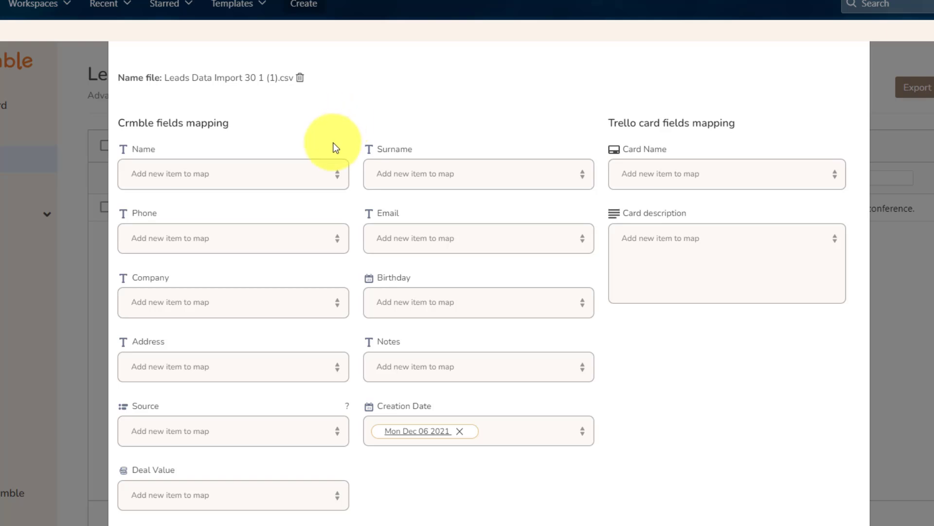
- Map the file's Name, Surname and Phone columns to their matching Crmble fields
{"action": "left_click", "coordinate": [338, 178]}
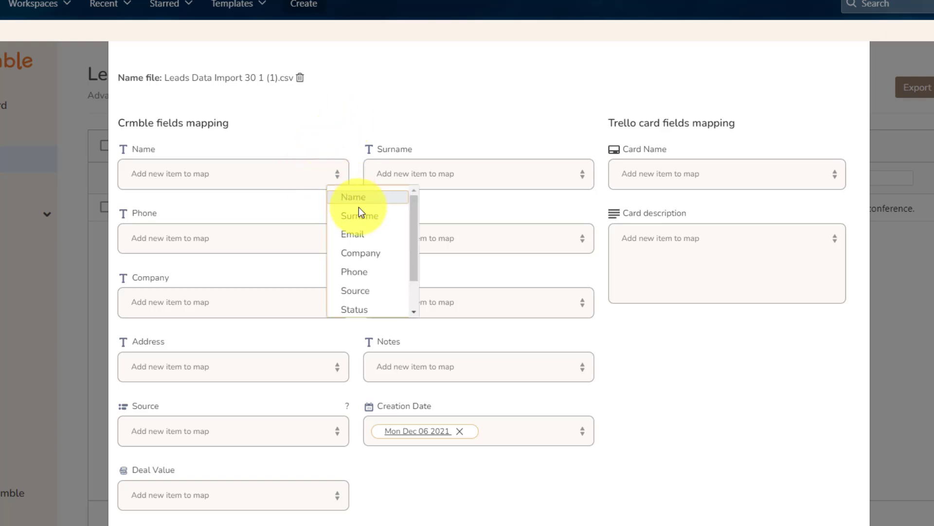
{"action": "mouse_move", "coordinate": [413, 200]}
{"action": "left_mouse_down"}
{"action": "mouse_move", "coordinate": [413, 223]}
{"action": "mouse_move", "coordinate": [414, 196]}
{"action": "left_mouse_up"}
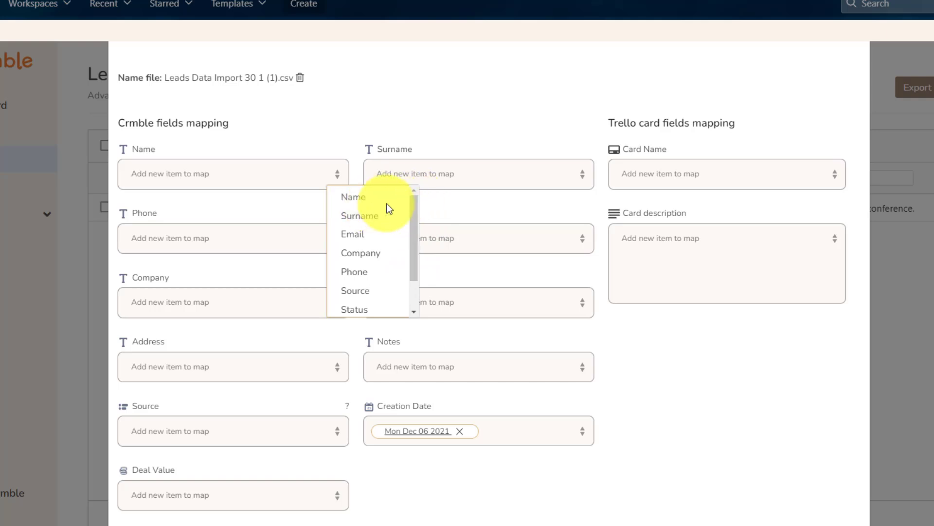
{"action": "left_click", "coordinate": [369, 198]}
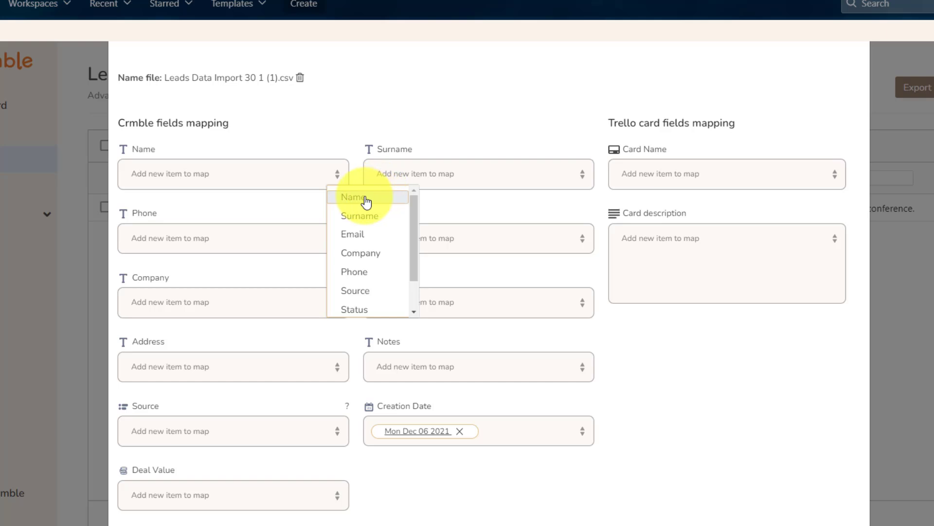
{"action": "left_click", "coordinate": [589, 181]}
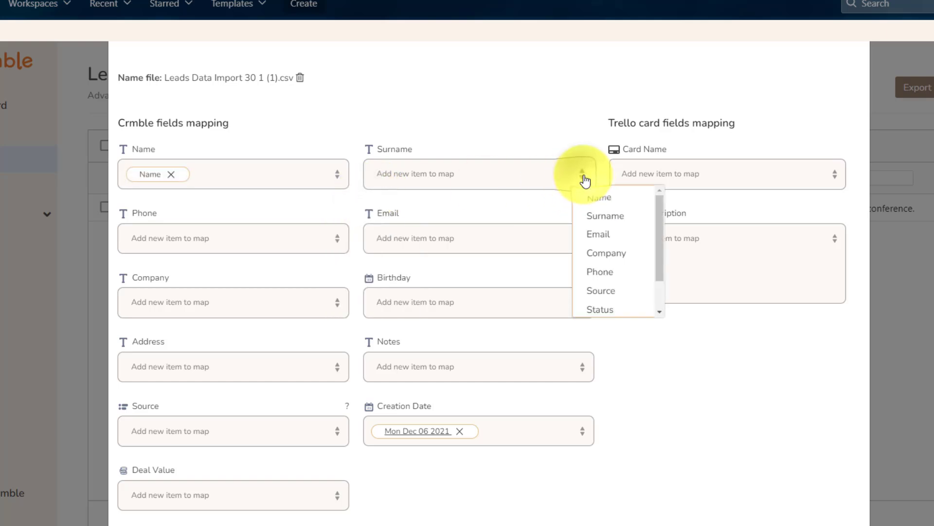
{"action": "left_click", "coordinate": [606, 221]}
{"action": "left_click", "coordinate": [340, 245]}
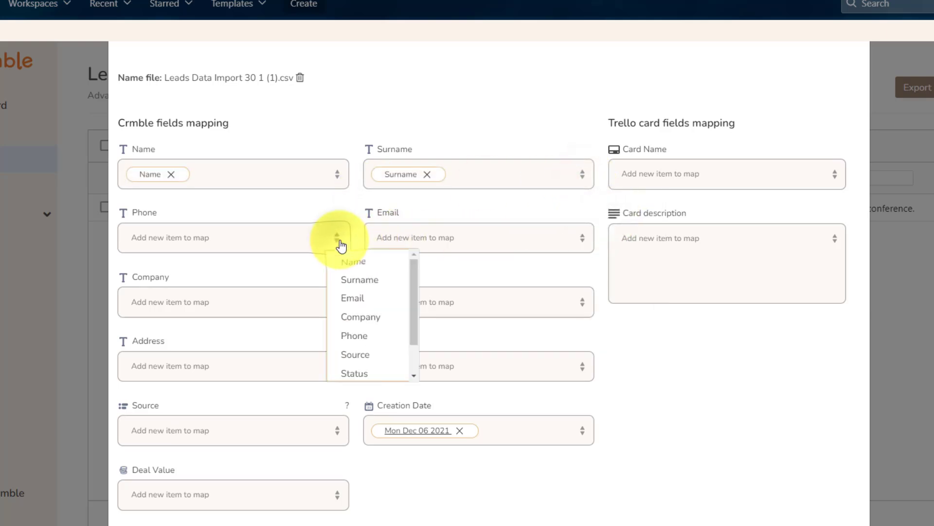
{"action": "left_click", "coordinate": [358, 333]}
- Map the file's Email, Company and Source columns to their matching fields
{"action": "left_click", "coordinate": [582, 240]}
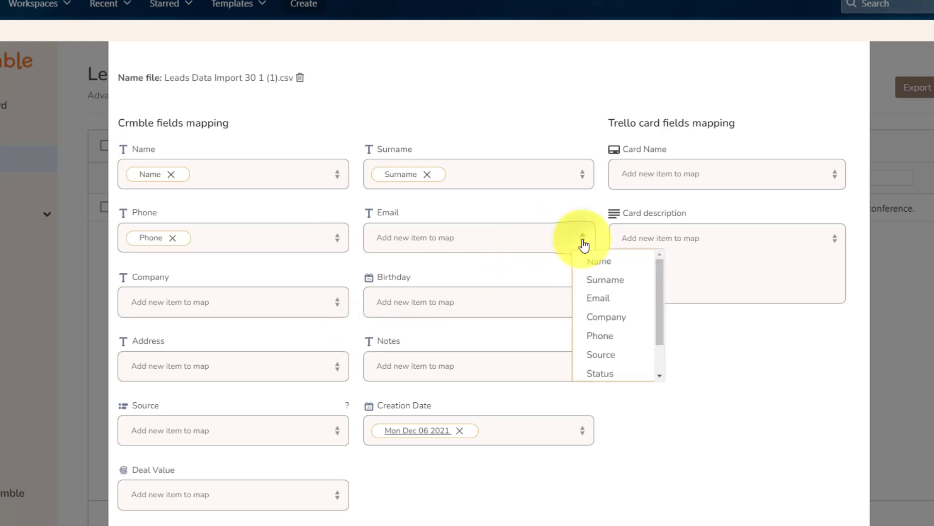
{"action": "left_click", "coordinate": [610, 301]}
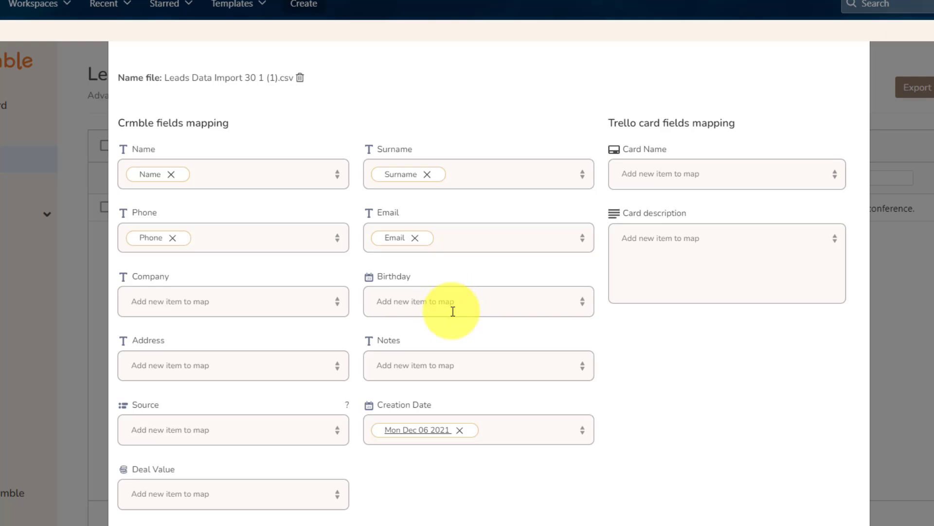
{"action": "left_click", "coordinate": [336, 307]}
{"action": "left_click", "coordinate": [359, 381]}
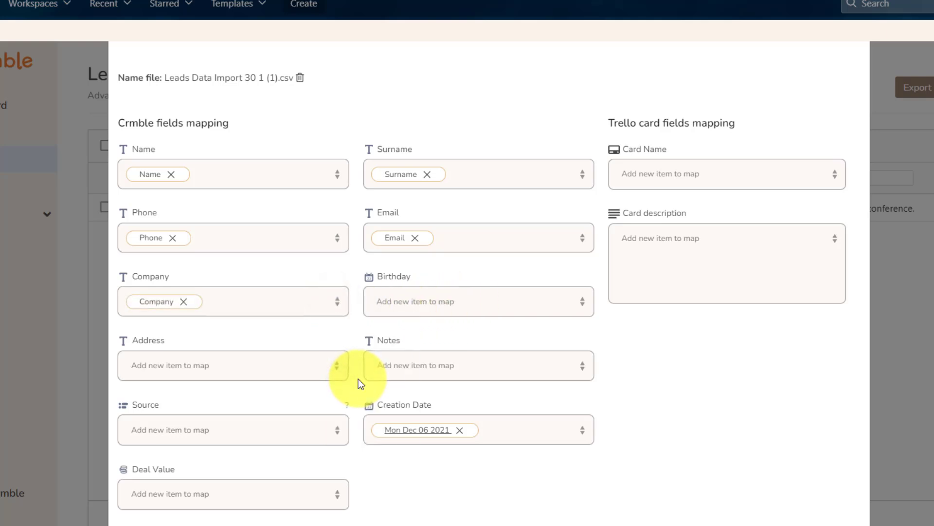
{"action": "left_click", "coordinate": [334, 432]}
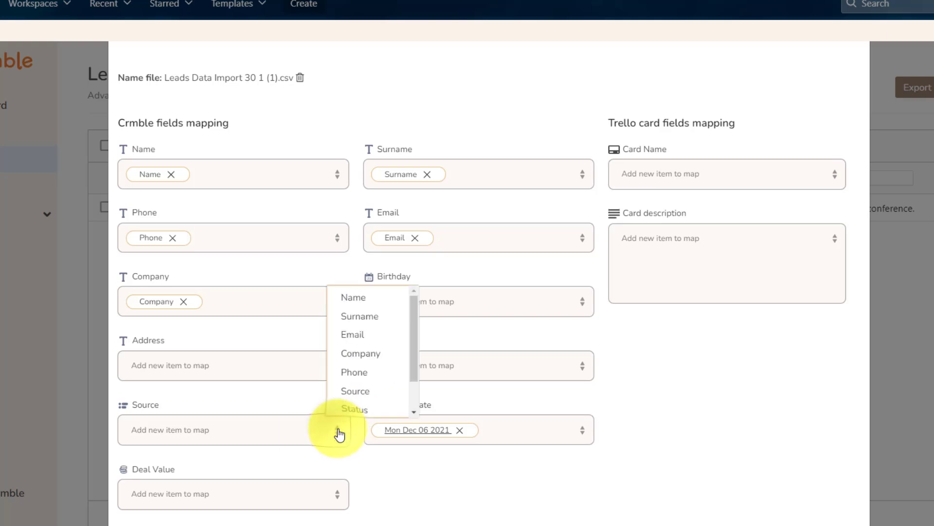
{"action": "left_click", "coordinate": [359, 391]}
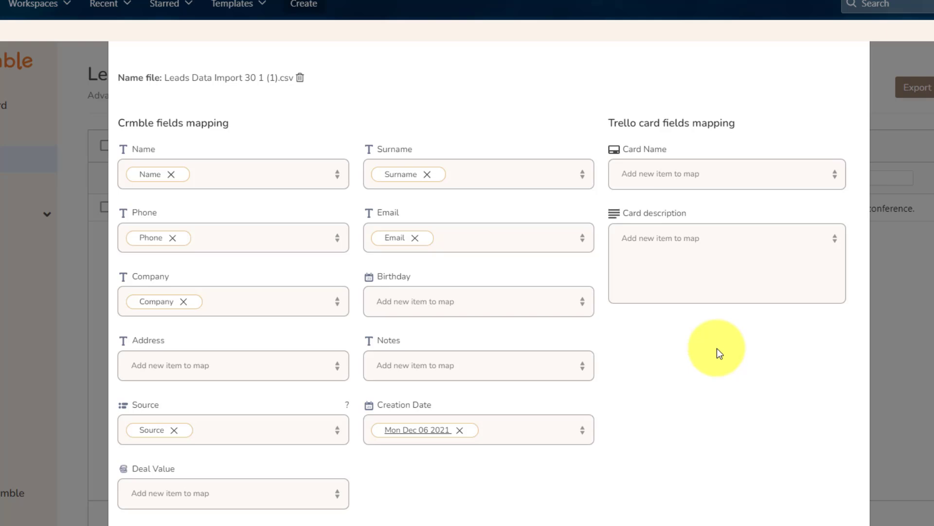
- Move past field mapping, skip list mapping and review the leads preview table
{"action": "left_click", "coordinate": [833, 505]}
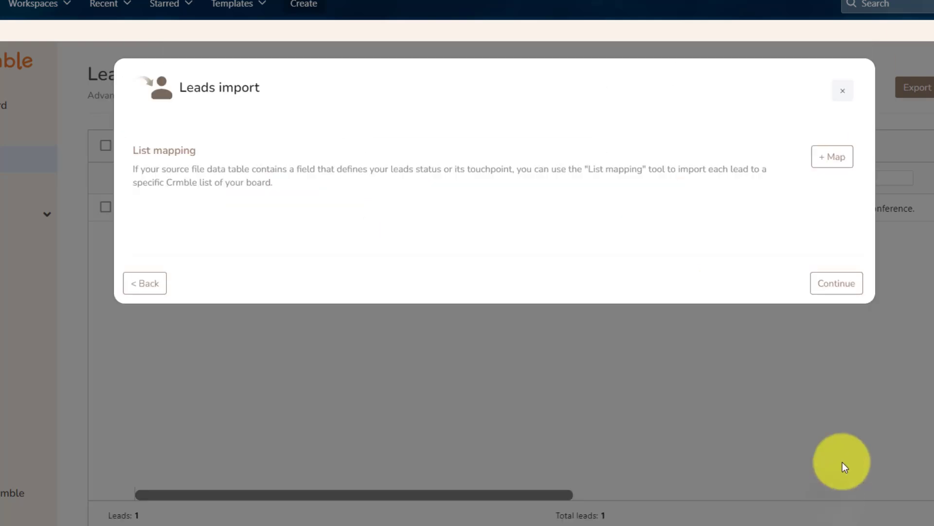
{"action": "left_click", "coordinate": [843, 288]}
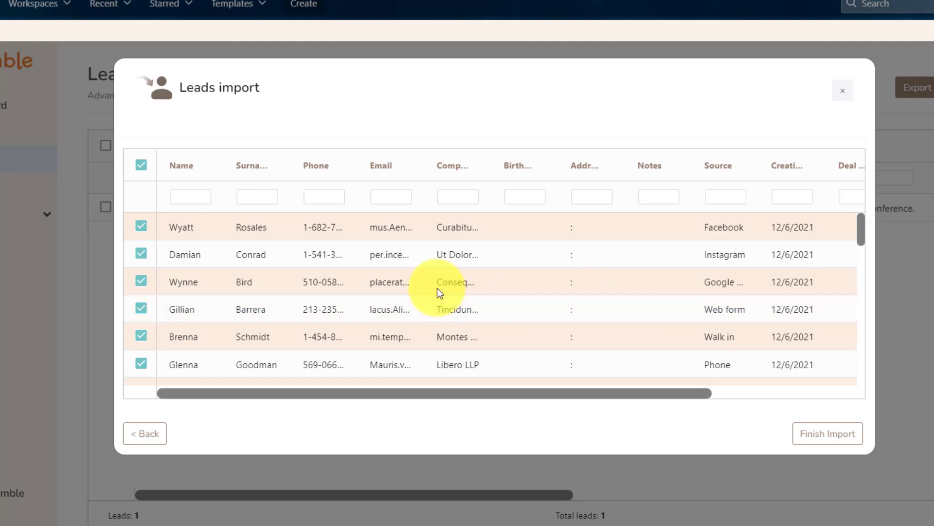
{"action": "scroll", "coordinate": [437, 288], "scroll_direction": "down", "scroll_amount": 10}
{"action": "scroll", "coordinate": [437, 287], "scroll_direction": "down", "scroll_amount": 2}
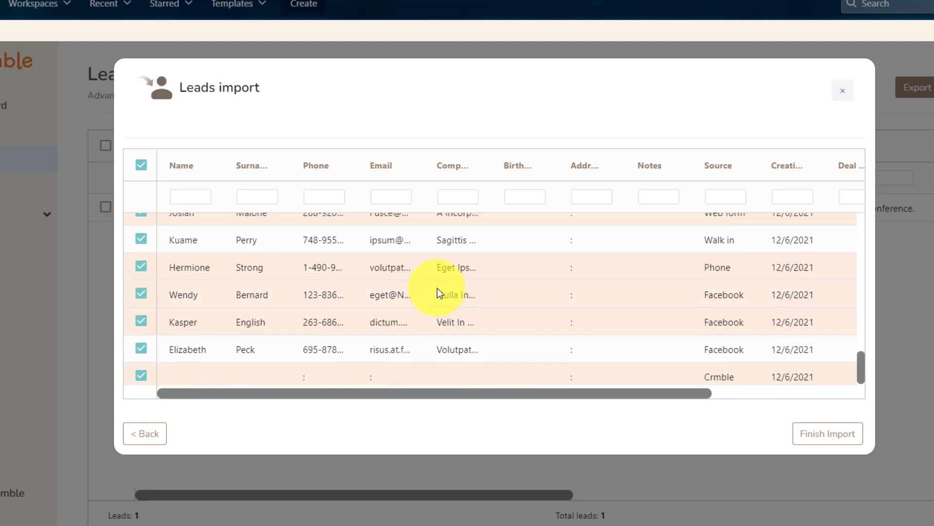
{"action": "scroll", "coordinate": [438, 288], "scroll_direction": "up", "scroll_amount": 12}
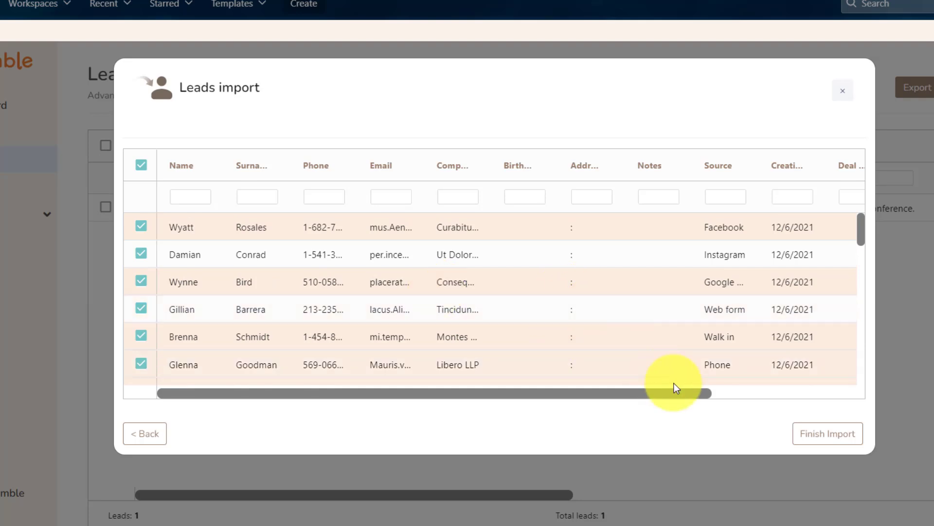
- Finish the import and check that the Leads page now lists 34 leads
{"action": "left_click", "coordinate": [797, 432]}
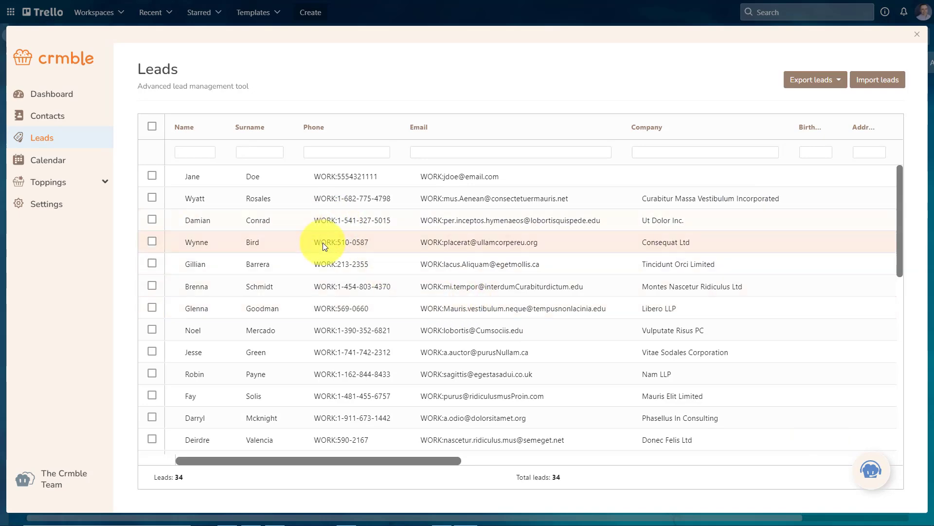
{"action": "scroll", "coordinate": [323, 243], "scroll_direction": "down", "scroll_amount": 4}
{"action": "scroll", "coordinate": [322, 242], "scroll_direction": "down", "scroll_amount": 5}
{"action": "scroll", "coordinate": [323, 243], "scroll_direction": "up", "scroll_amount": 10}
- Show Crmble's Contacts page and select another imported contact to view its New leads entry
{"action": "left_click", "coordinate": [54, 124]}
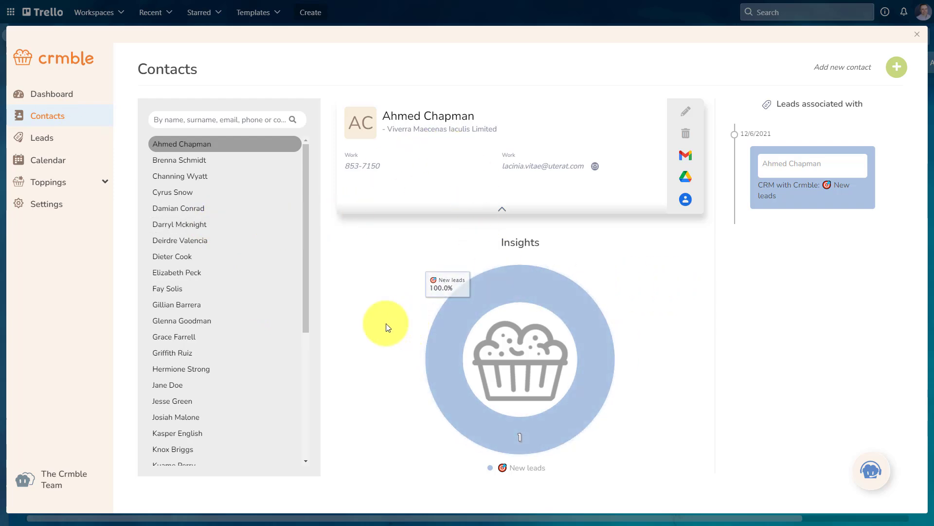
{"action": "left_click", "coordinate": [178, 400]}
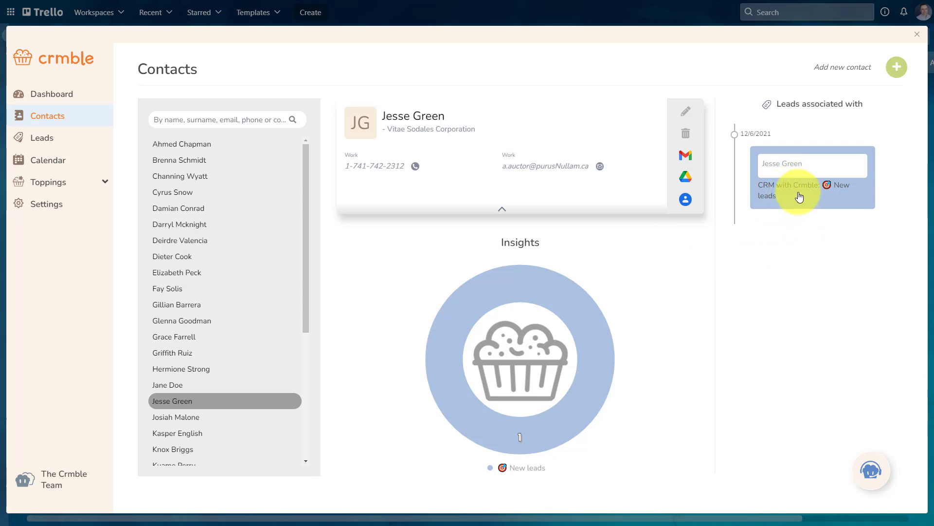
- Close the Crmble overlay and scroll the board to see leads across all six lists
{"action": "left_click", "coordinate": [917, 34]}
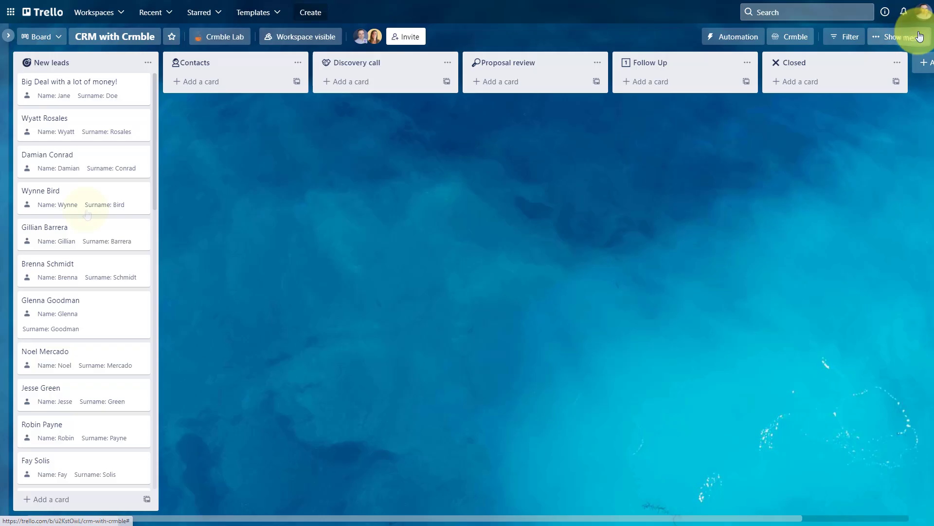
{"action": "scroll", "coordinate": [108, 195], "scroll_direction": "down", "scroll_amount": 7}
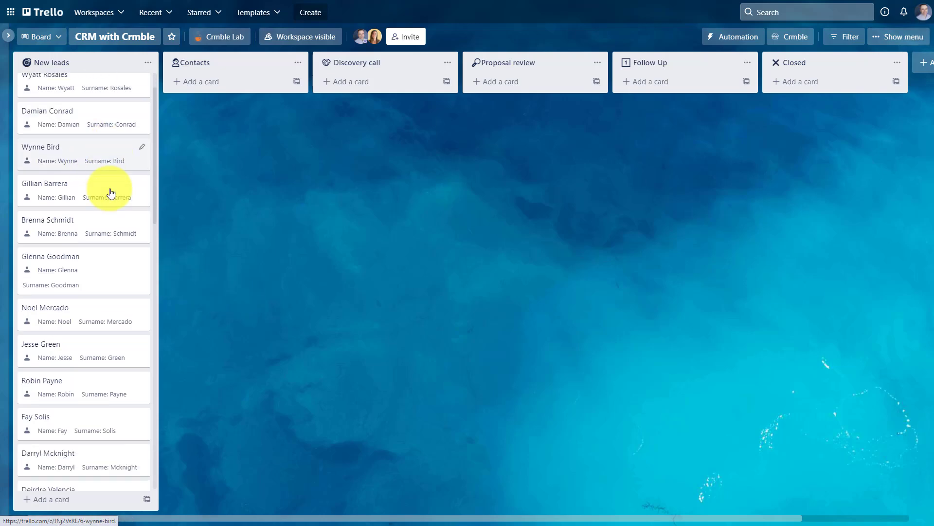
{"action": "scroll", "coordinate": [108, 196], "scroll_direction": "down", "scroll_amount": 12}
{"action": "scroll", "coordinate": [108, 197], "scroll_direction": "up", "scroll_amount": 18}
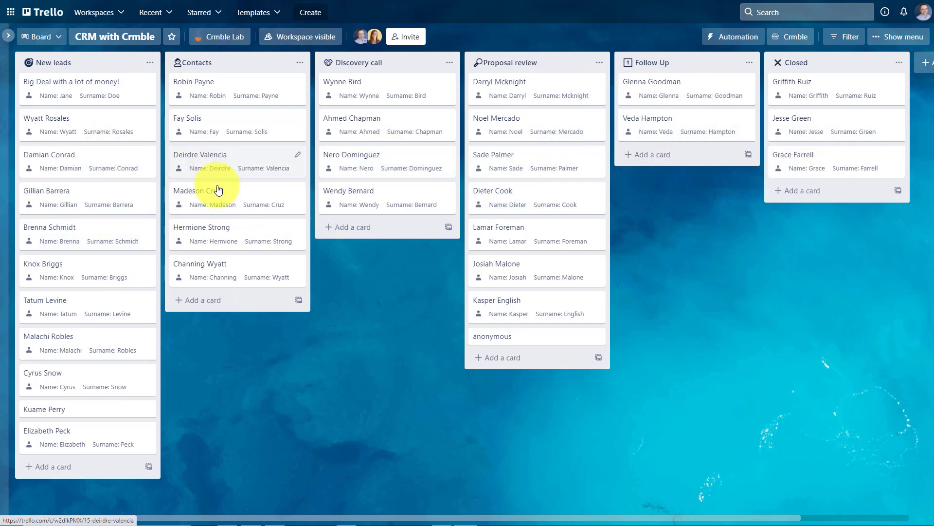
- Open the first Discovery call card to see its contact, Google Form source and 1700 value
{"action": "left_click", "coordinate": [383, 96]}
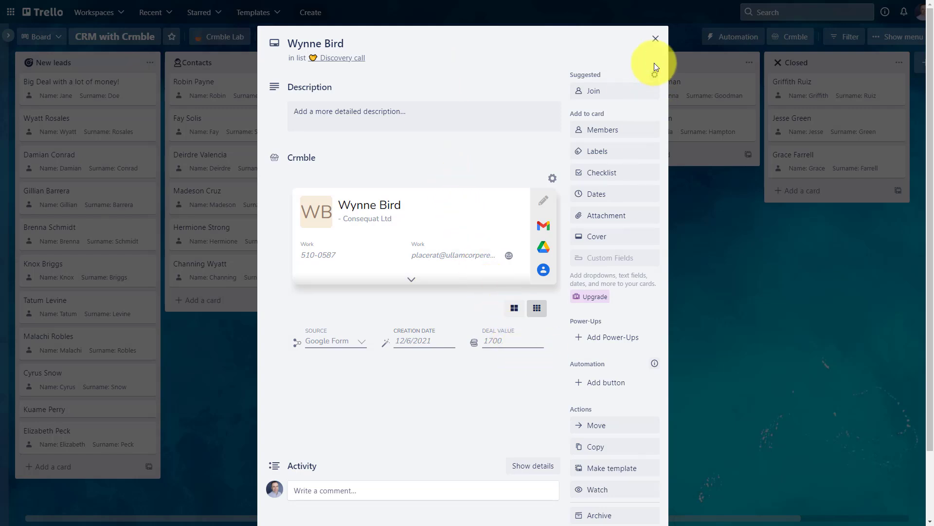
- Show the Crmble dashboard and narrow the source chart to New leads, then Closed leads
{"action": "left_click", "coordinate": [656, 38]}
{"action": "left_click", "coordinate": [792, 39]}
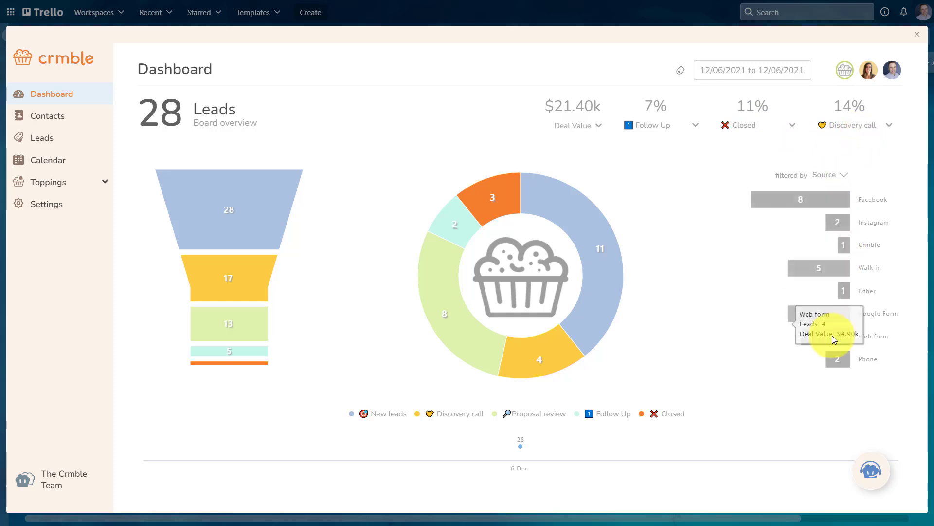
{"action": "left_click", "coordinate": [597, 254]}
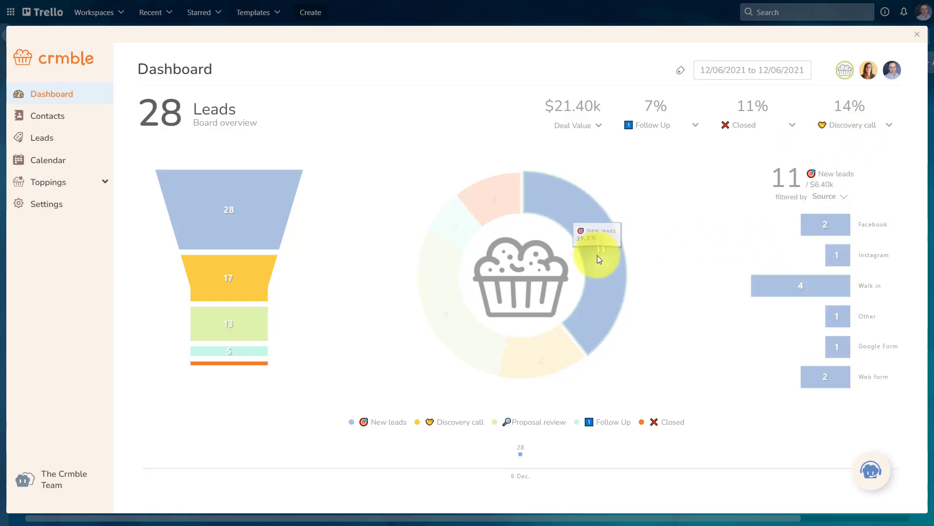
{"action": "left_click", "coordinate": [486, 197]}
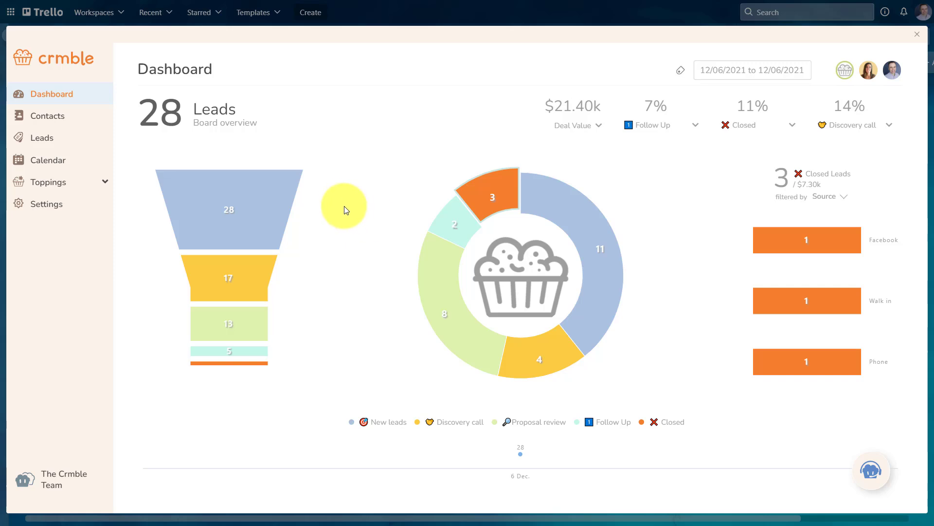
- Add a 'New Big Deal' card to the Contacts list and open its details
{"action": "left_click", "coordinate": [917, 34]}
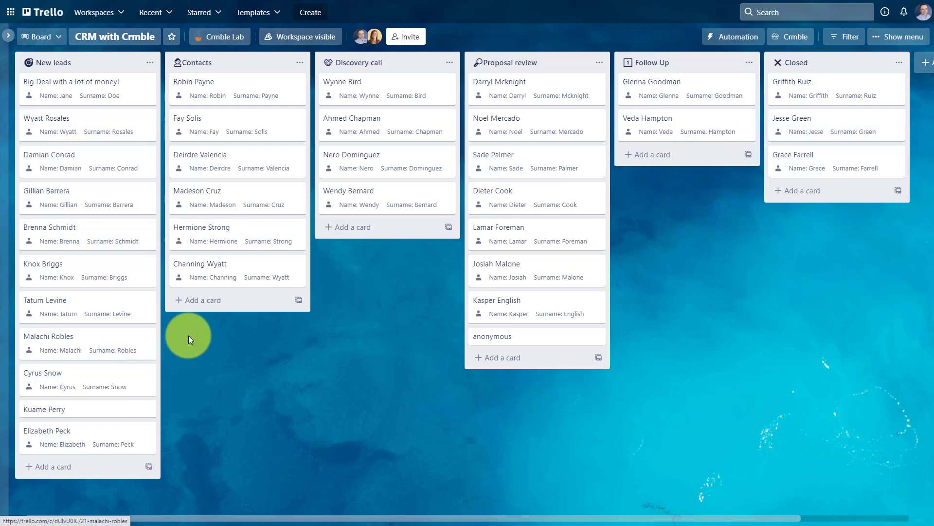
{"action": "left_click", "coordinate": [204, 304]}
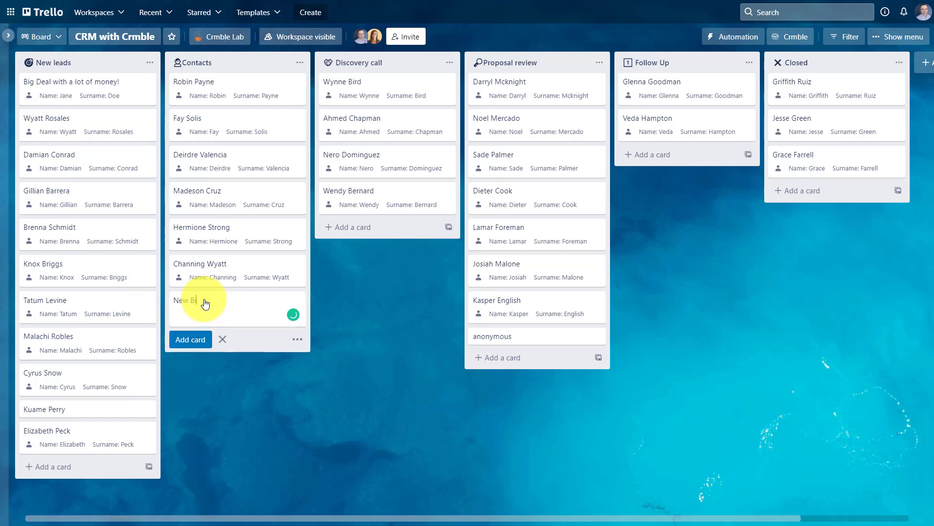
{"action": "type", "text": "New Big Deal"}
{"action": "key", "text": "Return"}
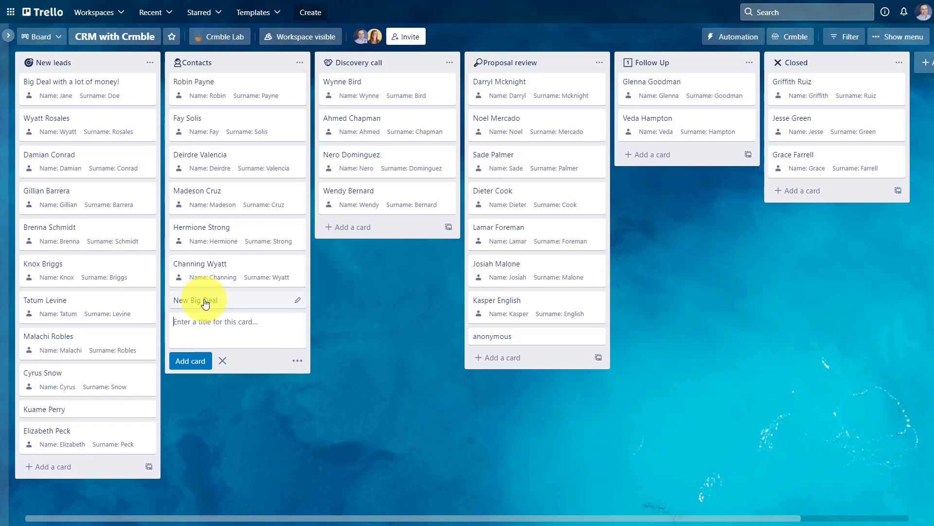
{"action": "left_click", "coordinate": [350, 297]}
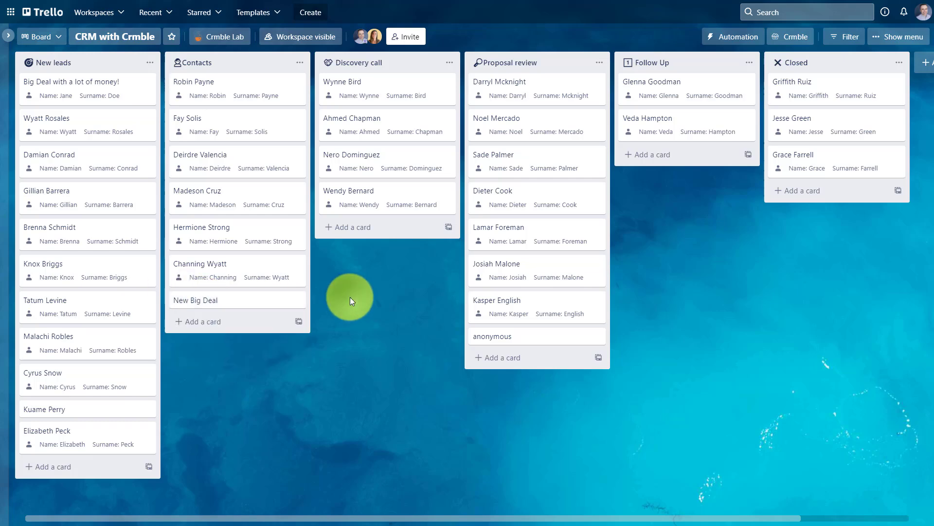
{"action": "left_click", "coordinate": [215, 302]}
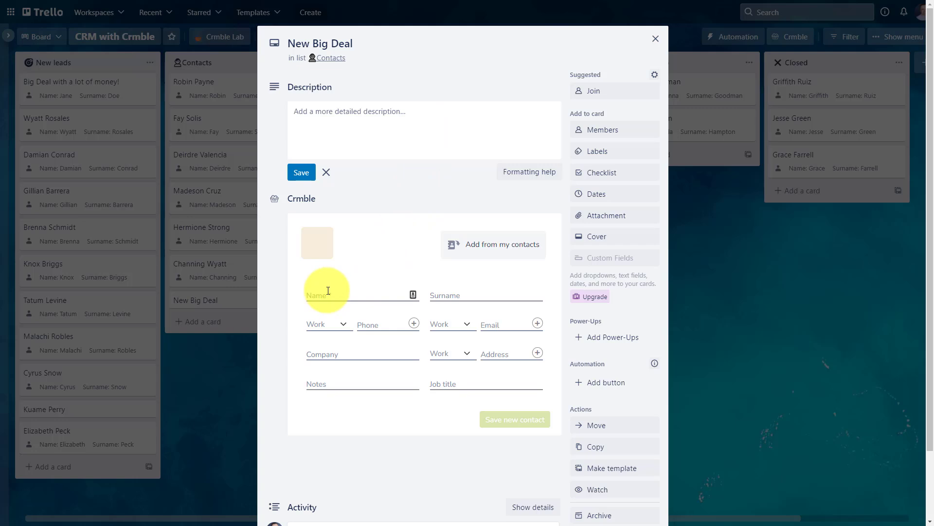
- Link the card to an existing Crmble contact found by searching the contact's name
{"action": "left_click", "coordinate": [493, 249]}
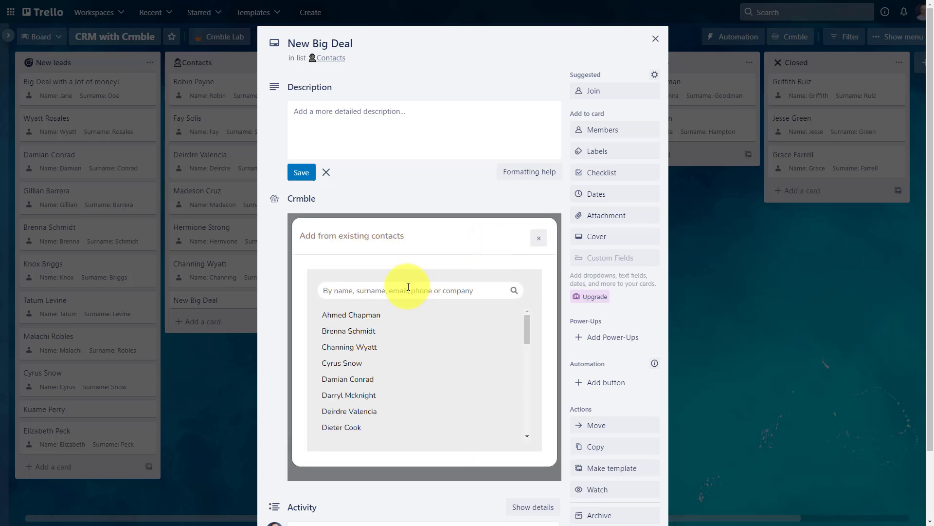
{"action": "left_click", "coordinate": [370, 290]}
{"action": "type", "text": "jesse"}
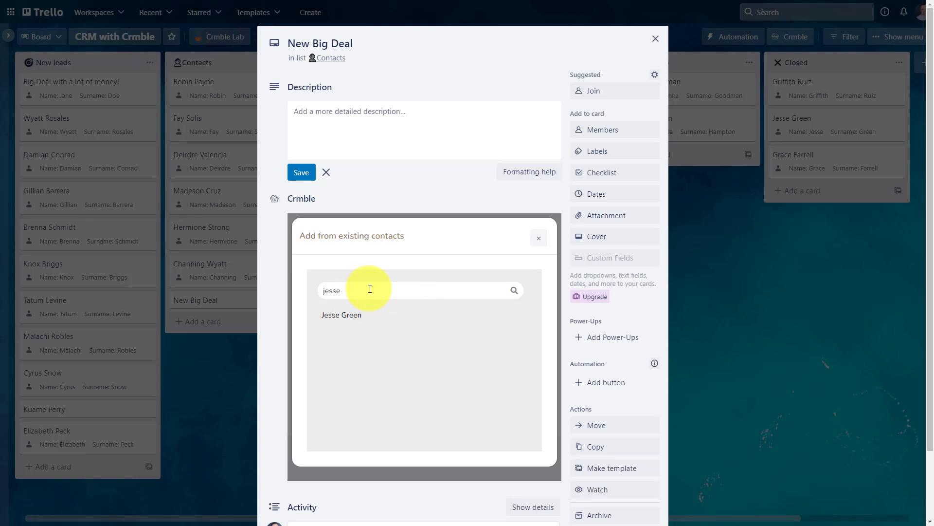
{"action": "left_click", "coordinate": [341, 317]}
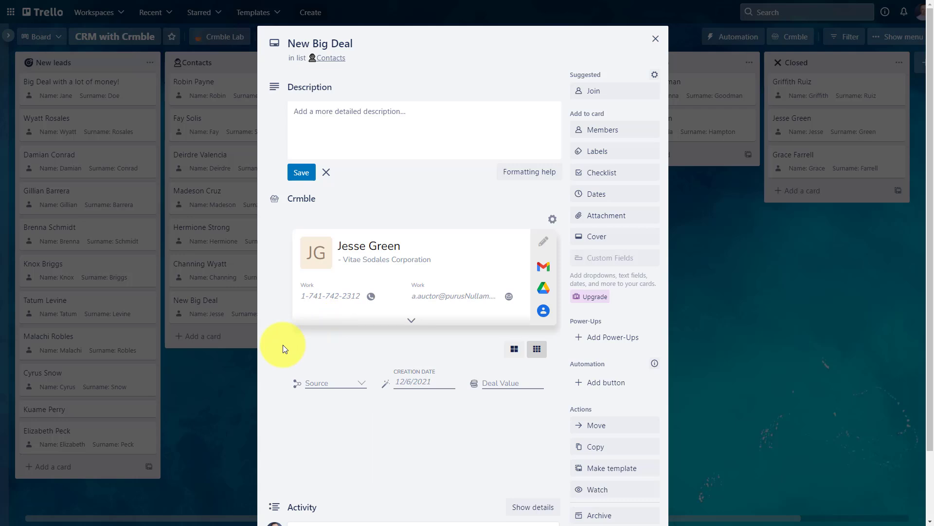
- Set the deal's Source to Walk in and its Deal Value to 5700
{"action": "left_click", "coordinate": [361, 387]}
{"action": "left_click_drag", "start_coordinate": [369, 411], "coordinate": [367, 448]}
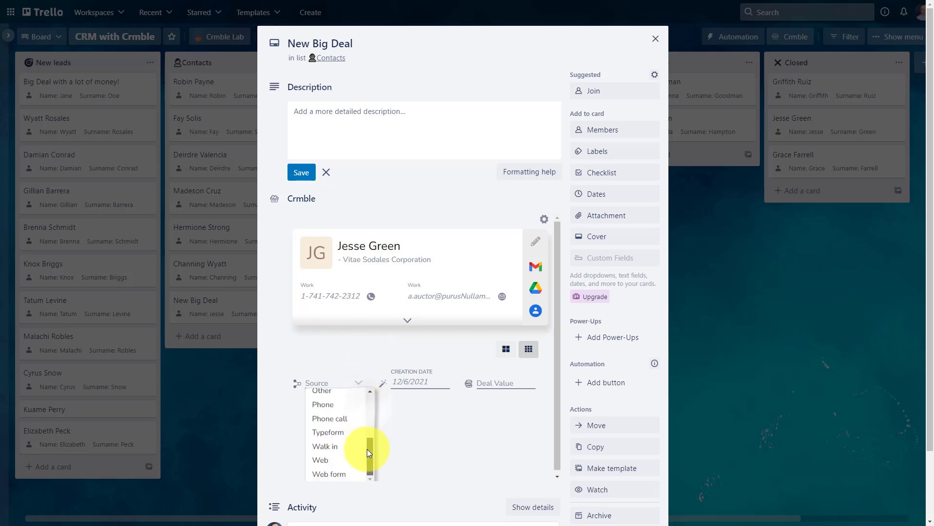
{"action": "left_click", "coordinate": [339, 447]}
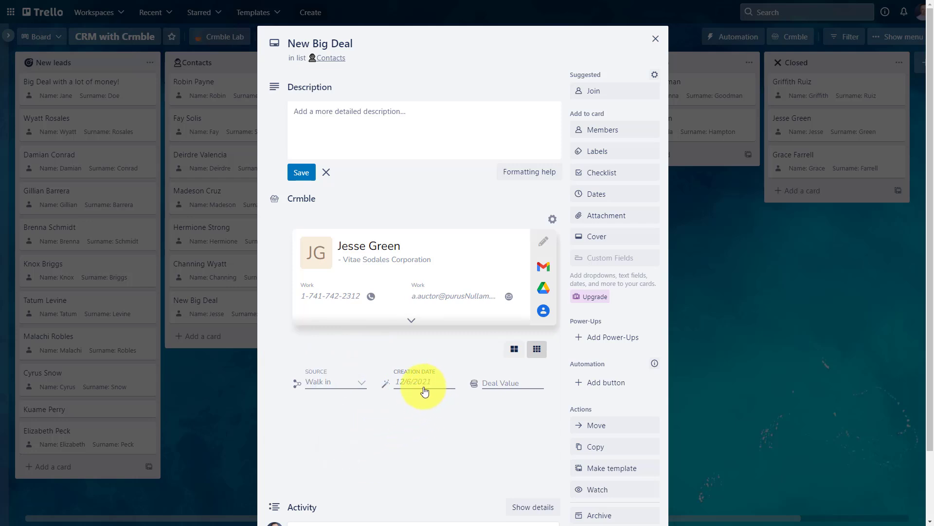
{"action": "left_click", "coordinate": [485, 382]}
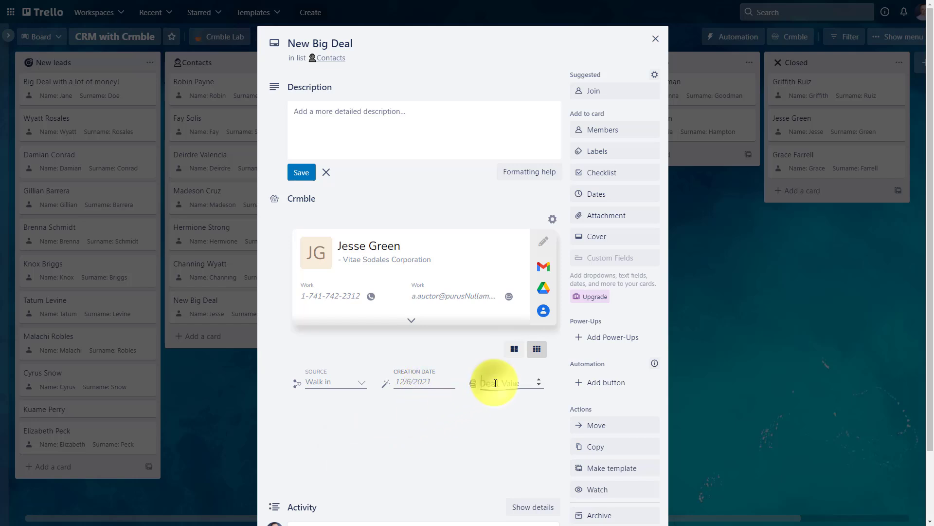
{"action": "type", "text": "5700"}
{"action": "left_click", "coordinate": [465, 434]}
- Close the New Big Deal card details to see it in the Contacts list
{"action": "left_click", "coordinate": [656, 38]}
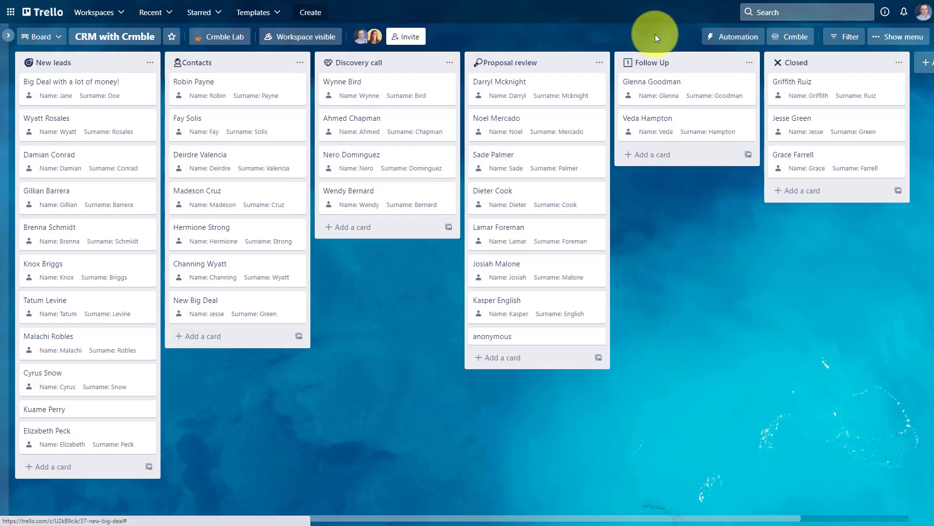